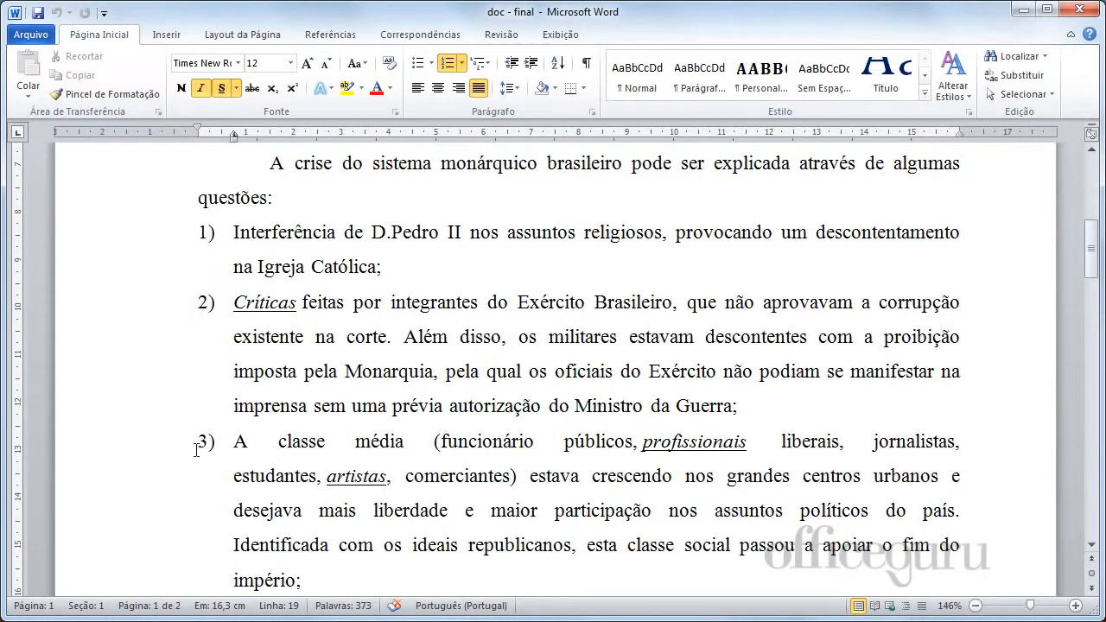
scroll(235, 448, "down", 1)
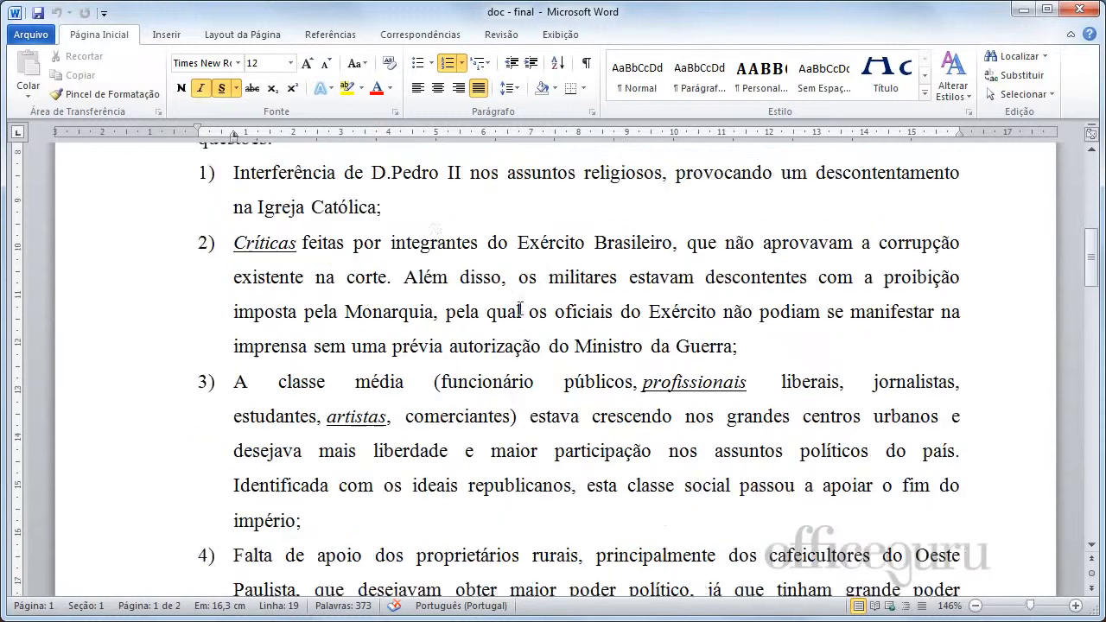
scroll(368, 418, "up", 1)
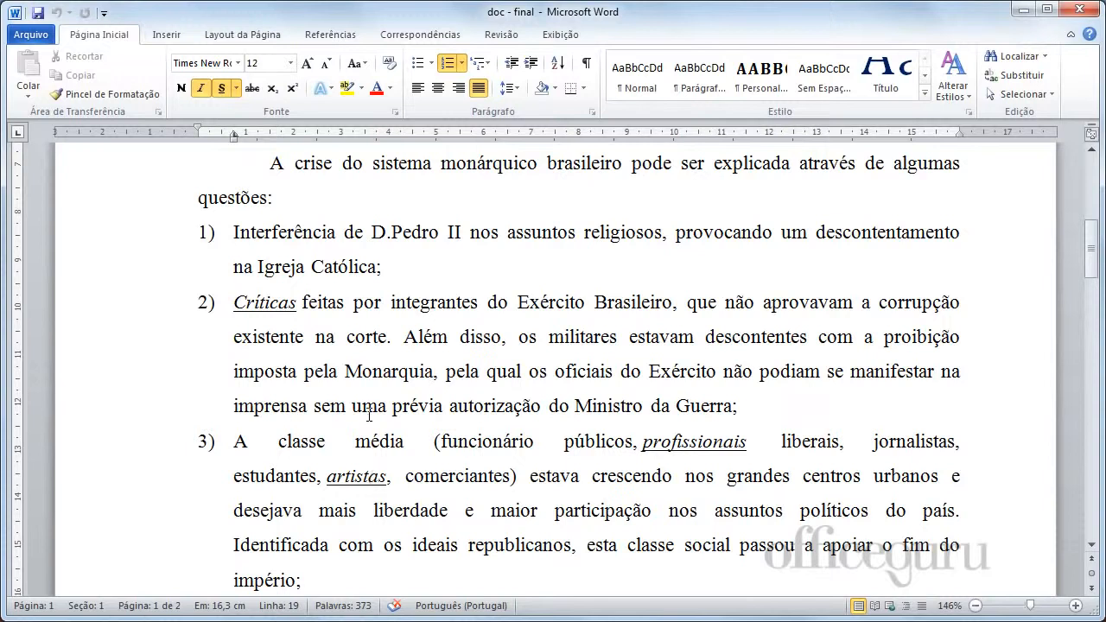
left_click_drag(234, 442, 316, 579)
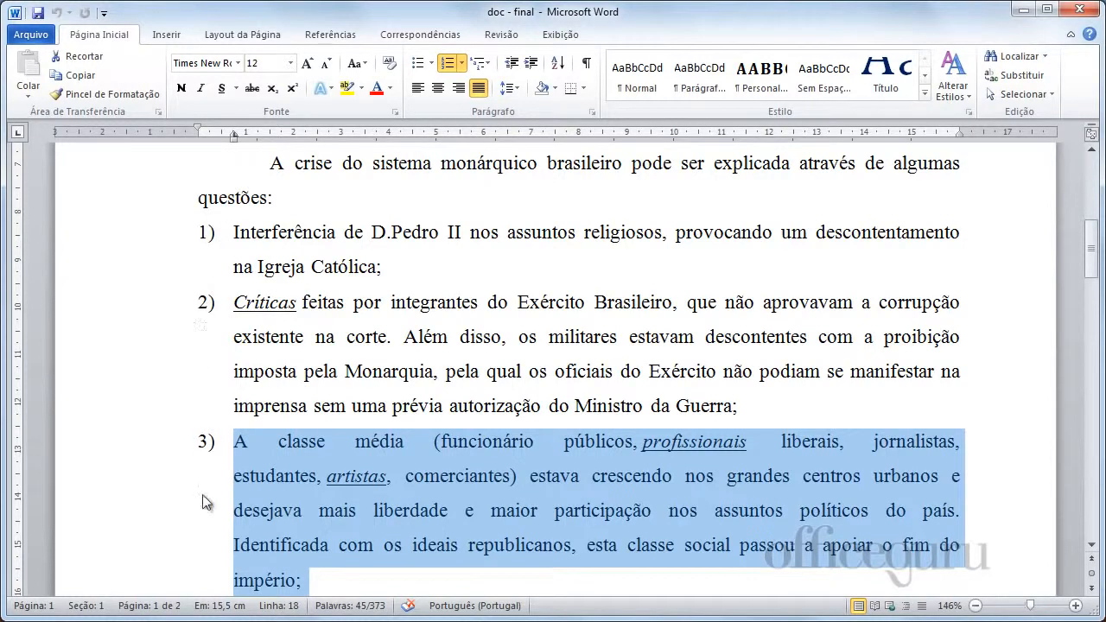
left_click(256, 477)
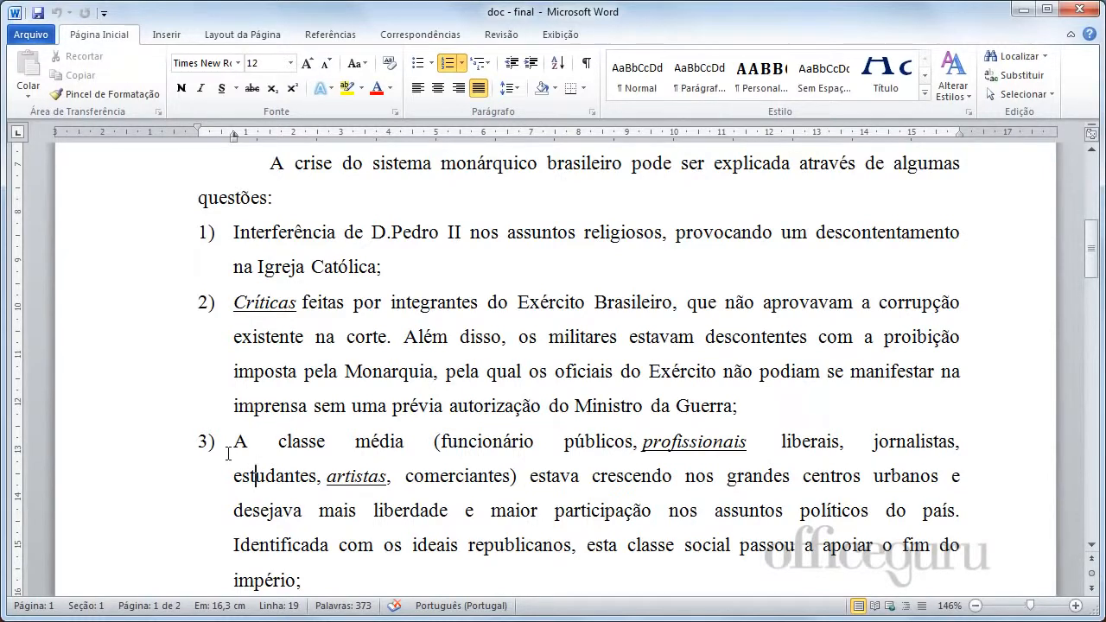
left_click(557, 371)
Step: Apply the "1) 2) 3)" numbering format to the three paragraphs under the heading "A Proclamação da República"
scroll(660, 516, "down", 10)
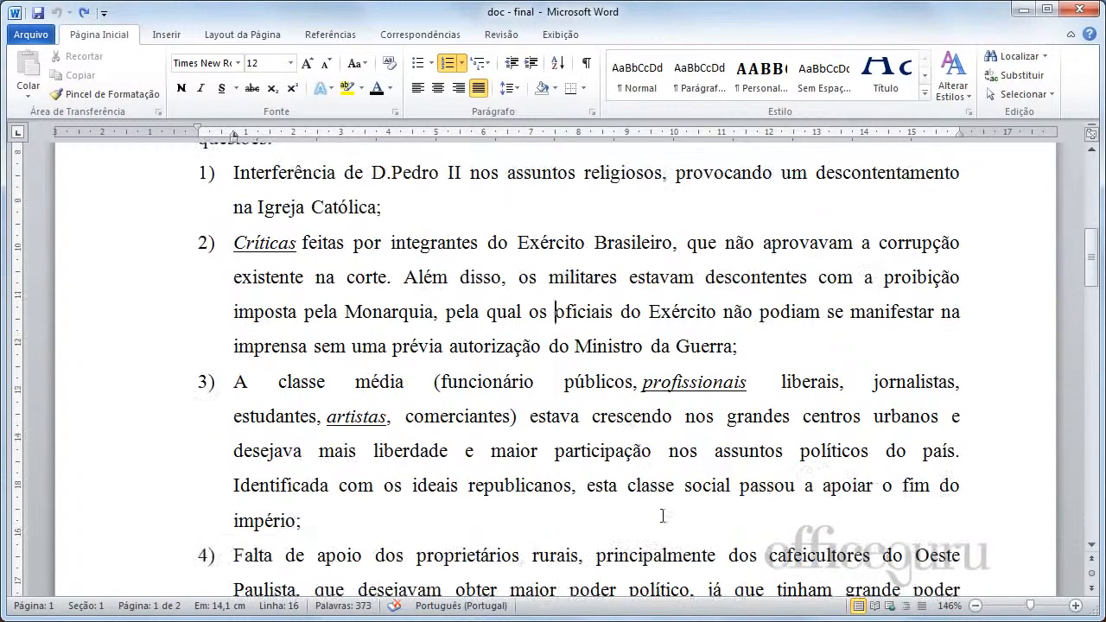
scroll(663, 515, "down", 12)
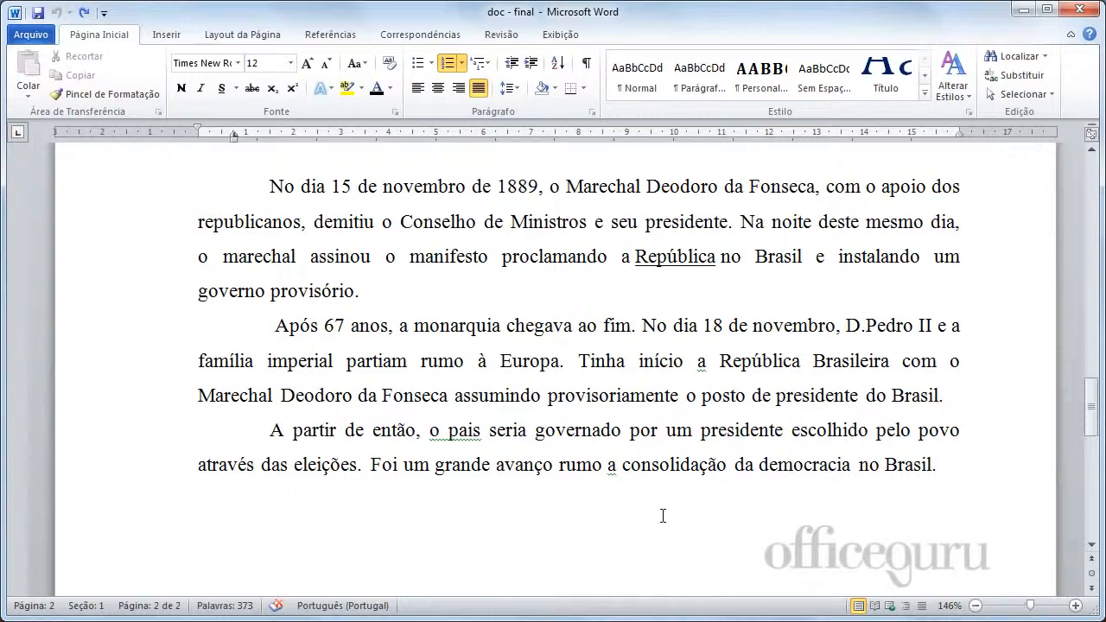
scroll(663, 516, "up", 2)
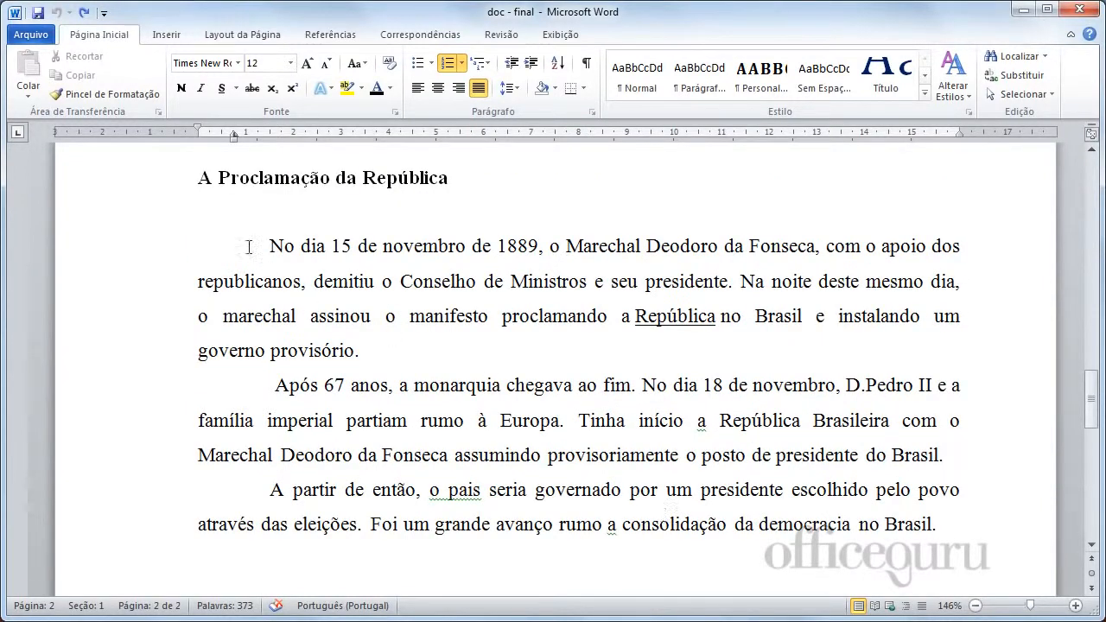
left_click_drag(258, 246, 959, 520)
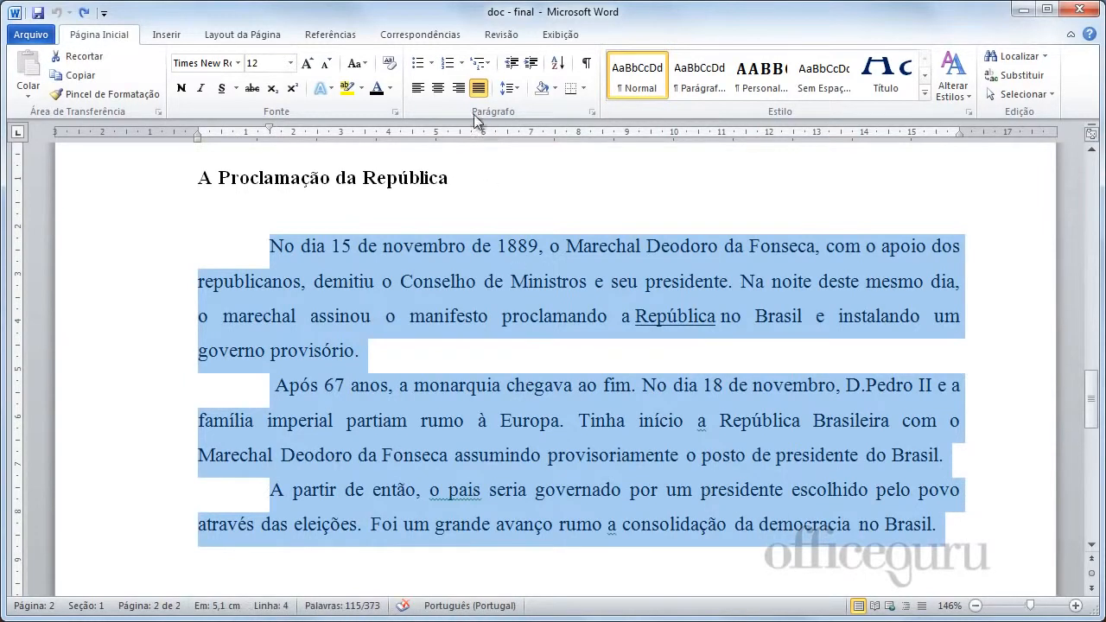
left_click(463, 69)
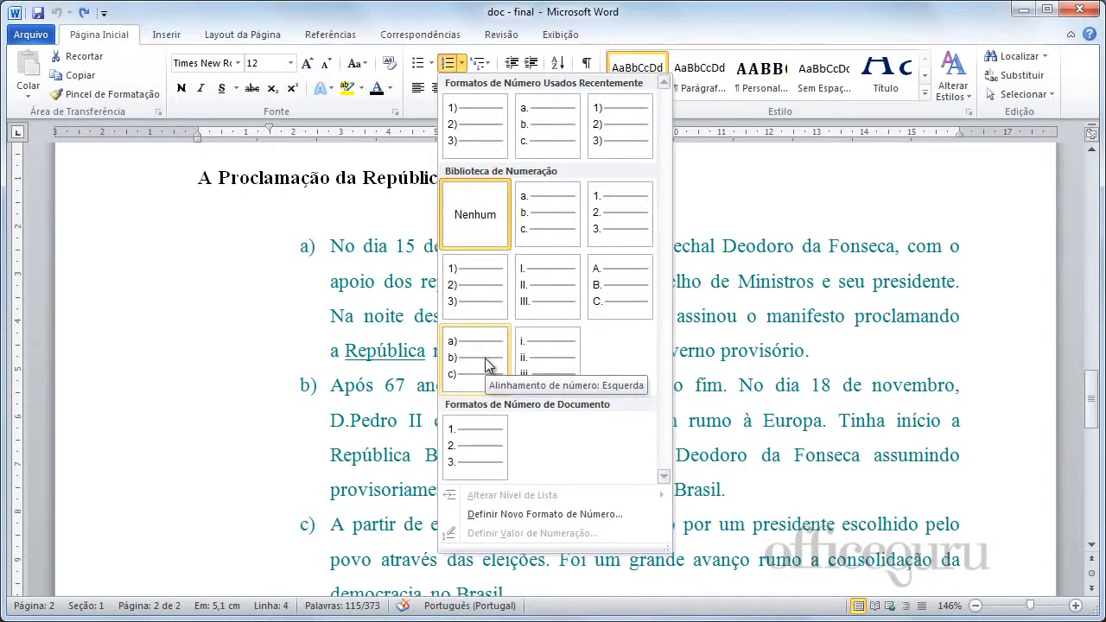
left_click(483, 292)
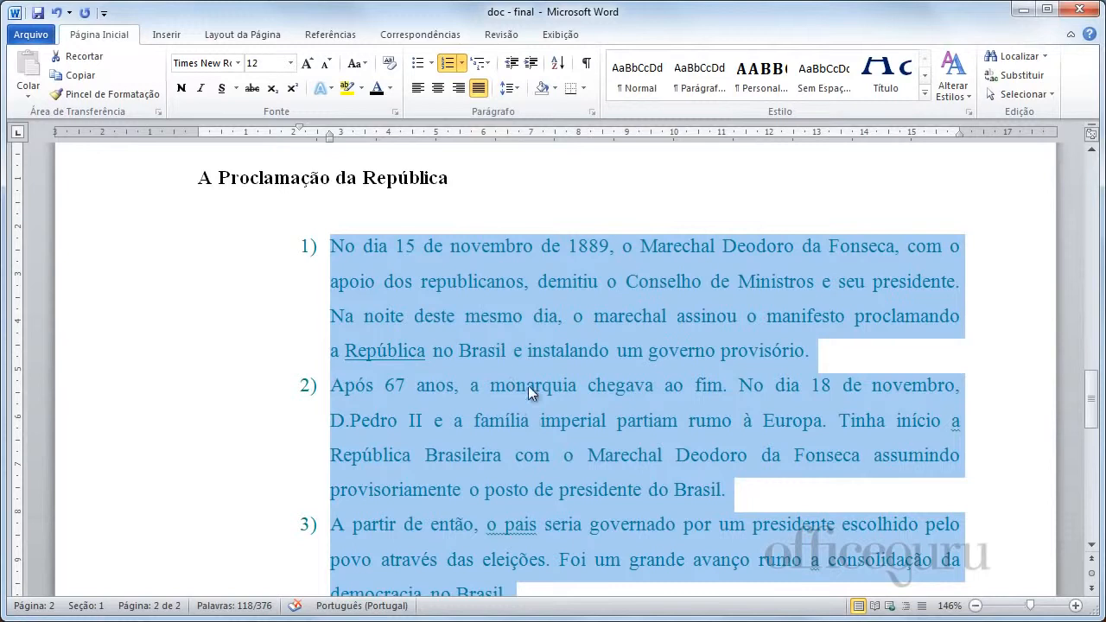
Step: Set the font color of the three numbered items under "A Proclamação da República" to Automático
left_click(511, 420)
scroll(570, 389, "down", 2)
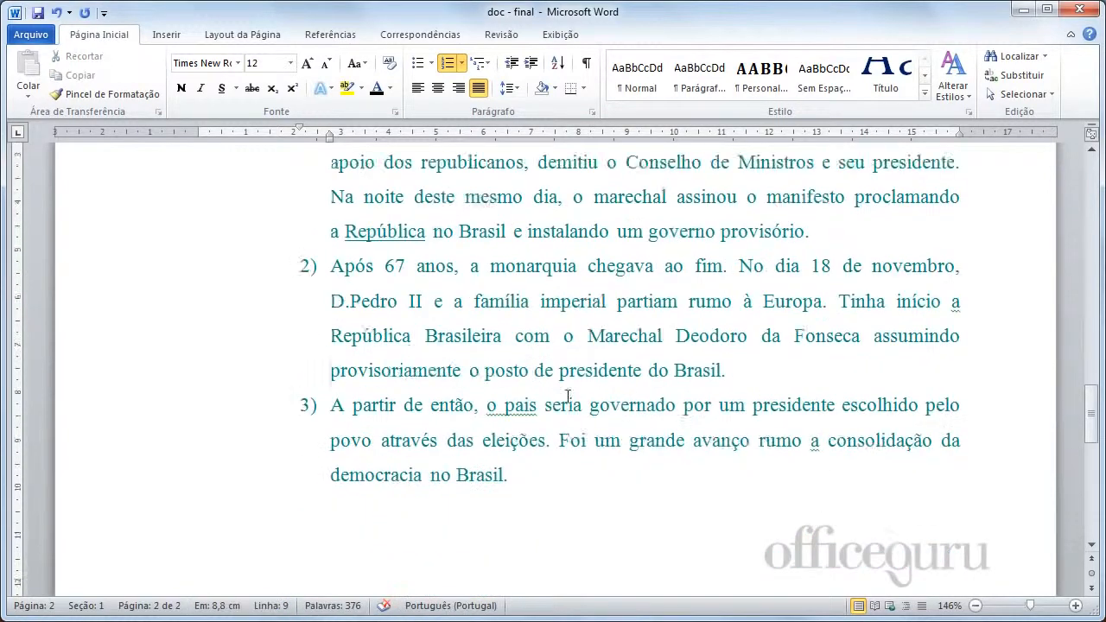
scroll(566, 400, "up", 1)
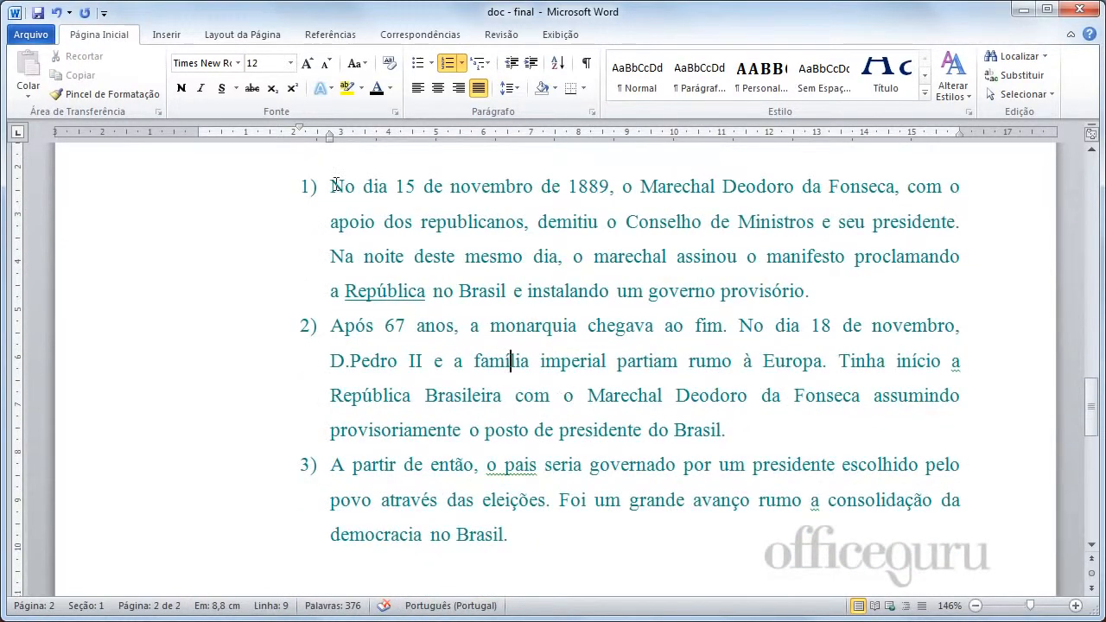
left_click_drag(333, 184, 517, 529)
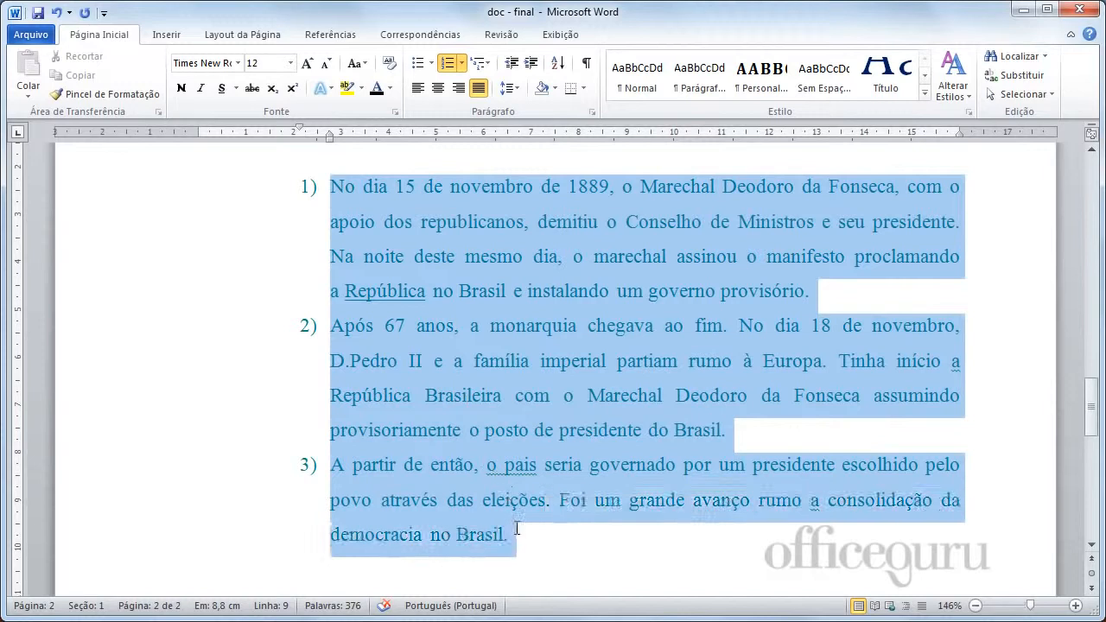
left_click(389, 88)
left_click(395, 111)
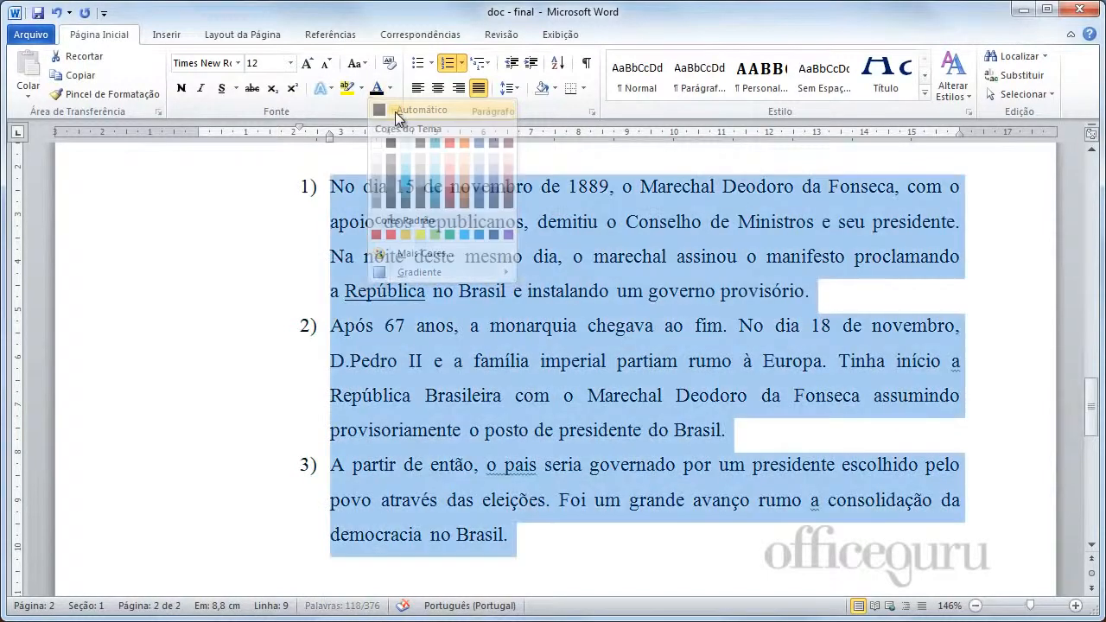
left_click(712, 577)
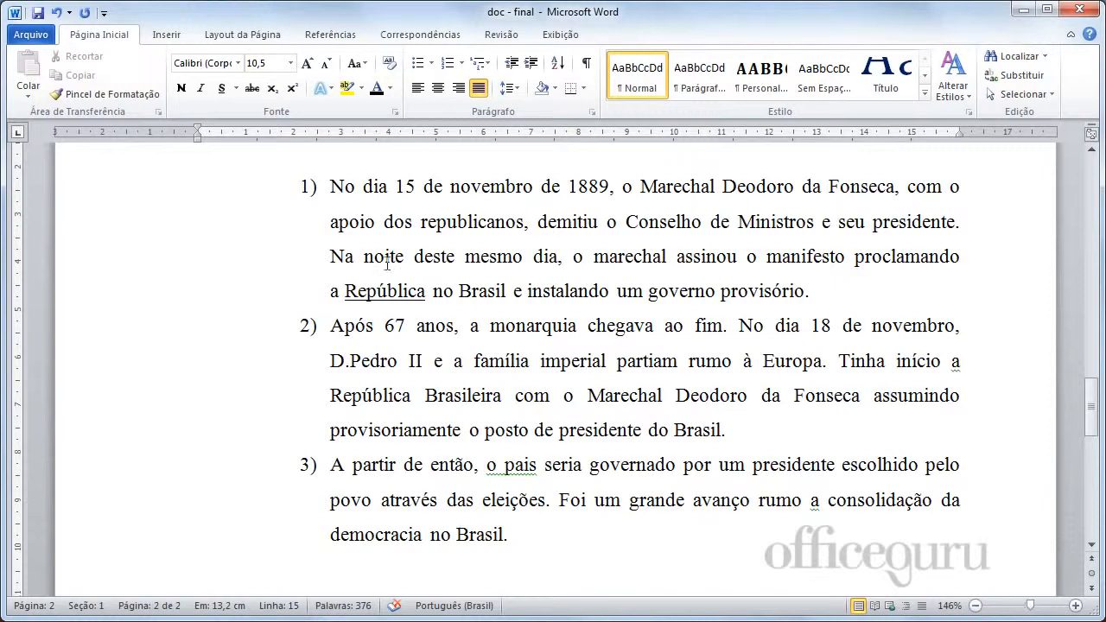
Step: Set the first-line indent of the three numbered items to 0 cm so the numbers align with the page margin
left_click_drag(329, 186, 515, 536)
scroll(650, 528, "up", 1)
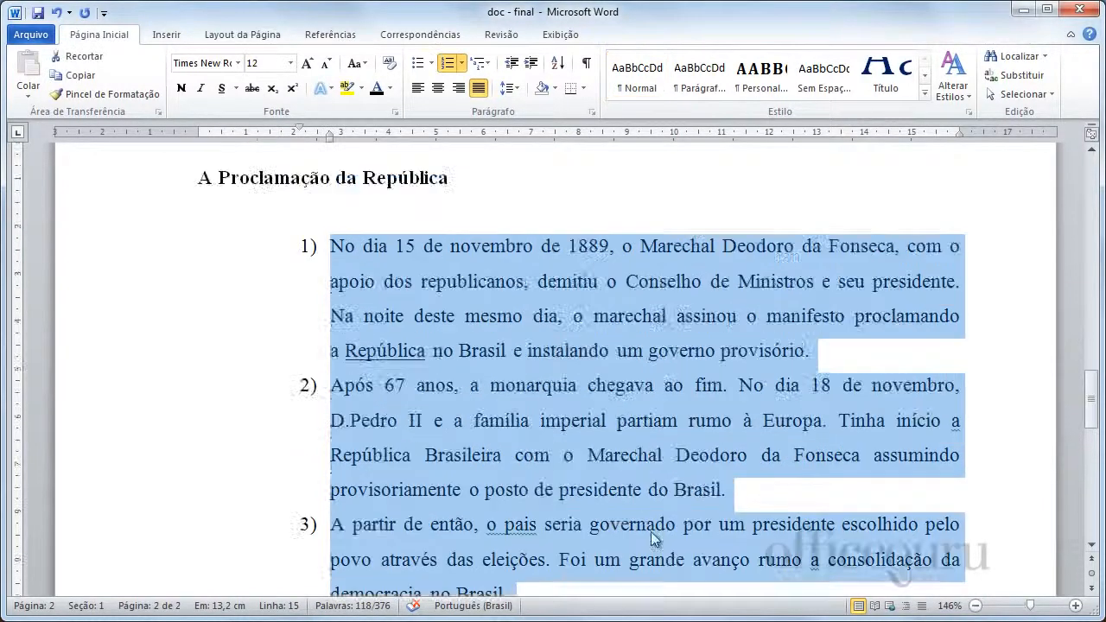
scroll(647, 523, "down", 1)
scroll(645, 519, "up", 1)
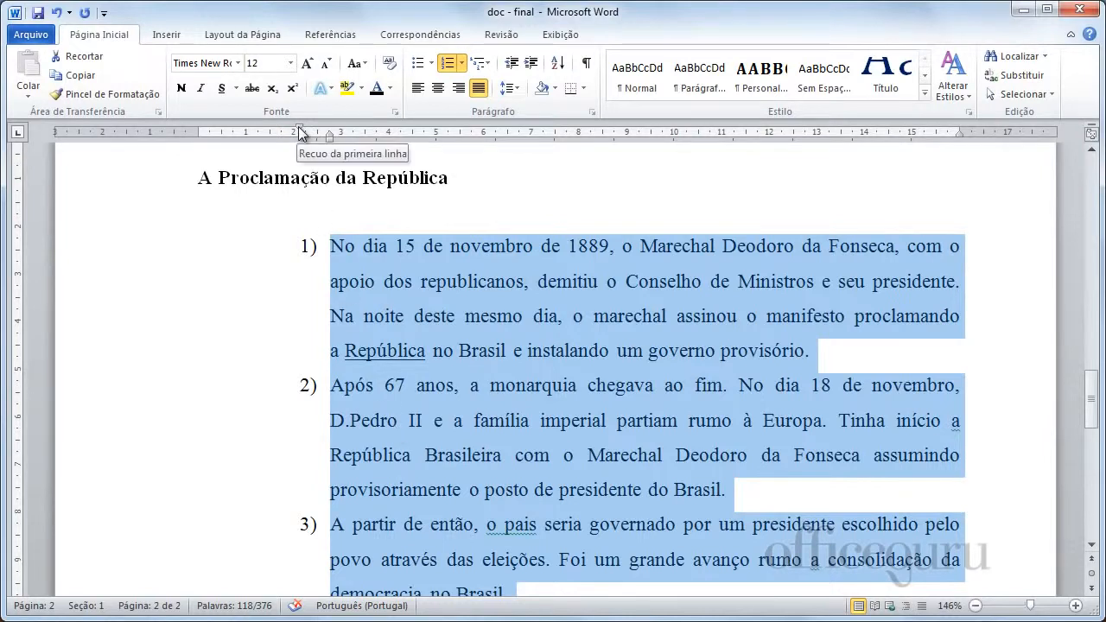
left_click_drag(300, 132, 200, 138)
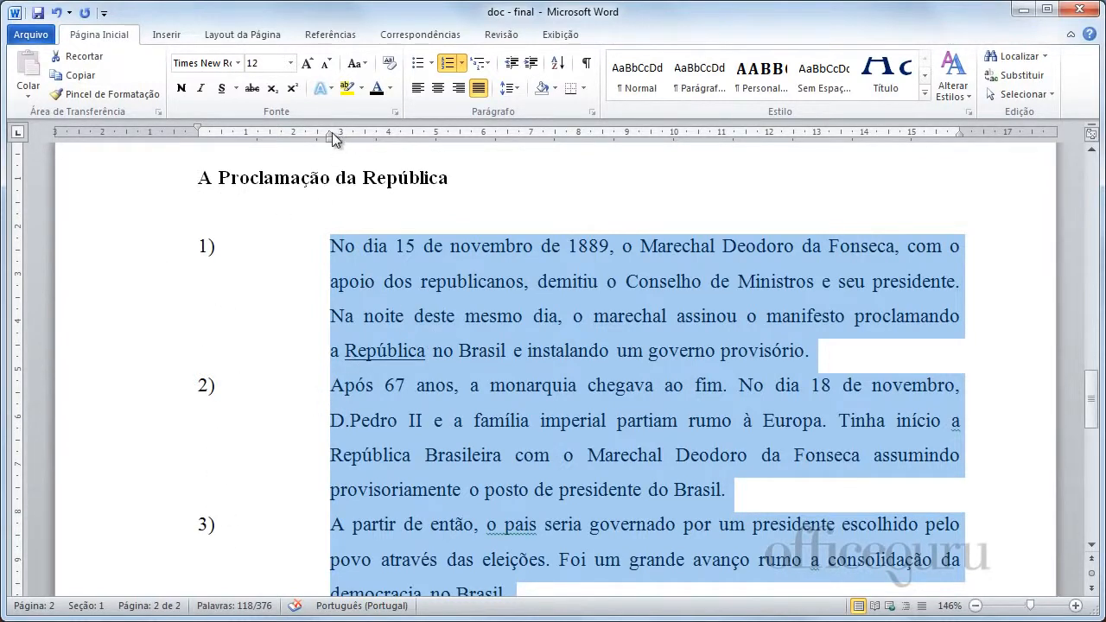
Step: Adjust the list's left indent to about 2.75 cm and place a tab stop for the item text at about 0.5 cm
left_click_drag(335, 136, 341, 140)
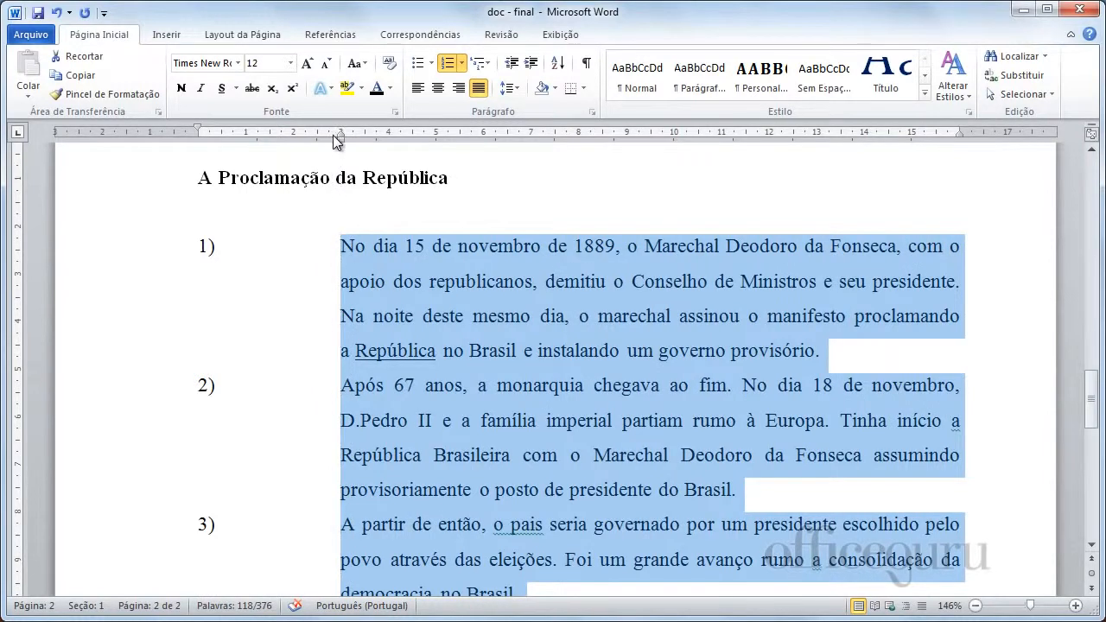
left_click_drag(336, 140, 271, 136)
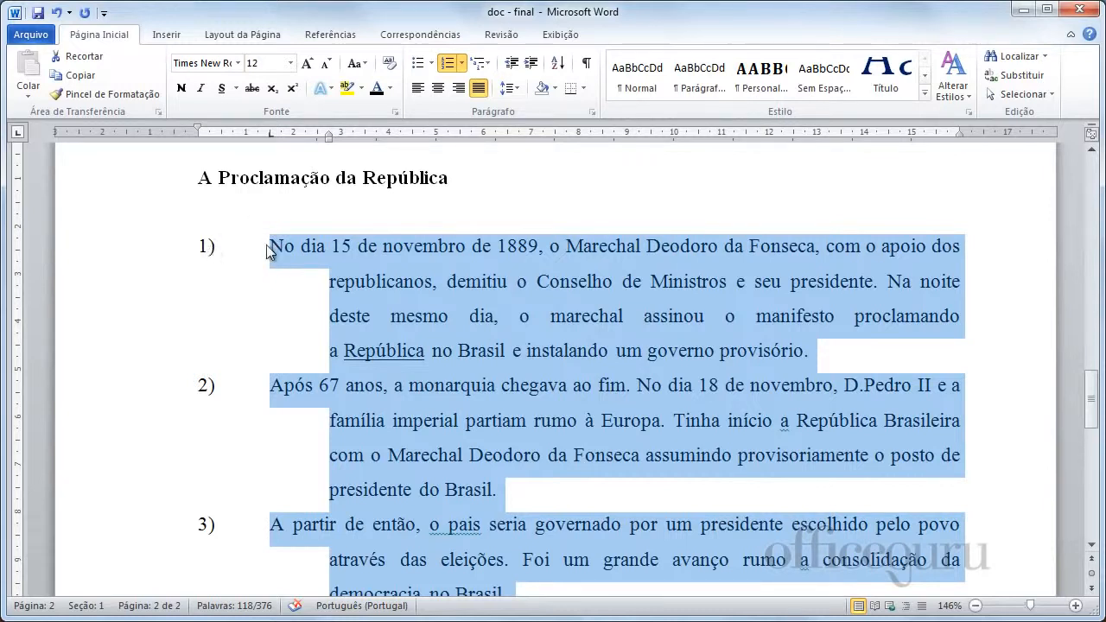
left_click_drag(271, 135, 234, 138)
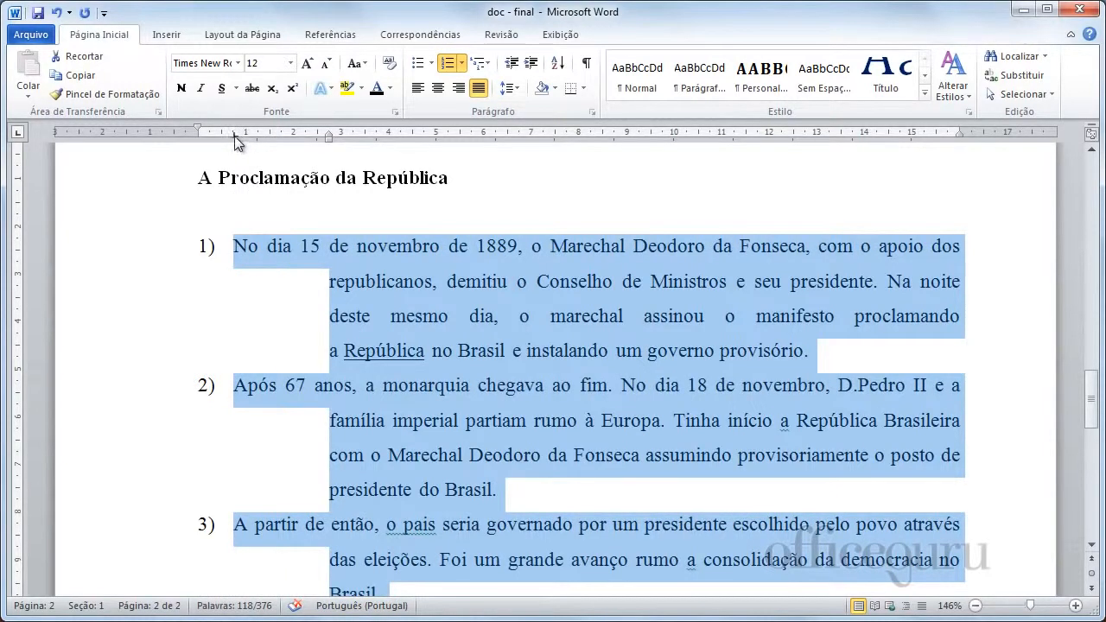
left_click_drag(234, 136, 224, 136)
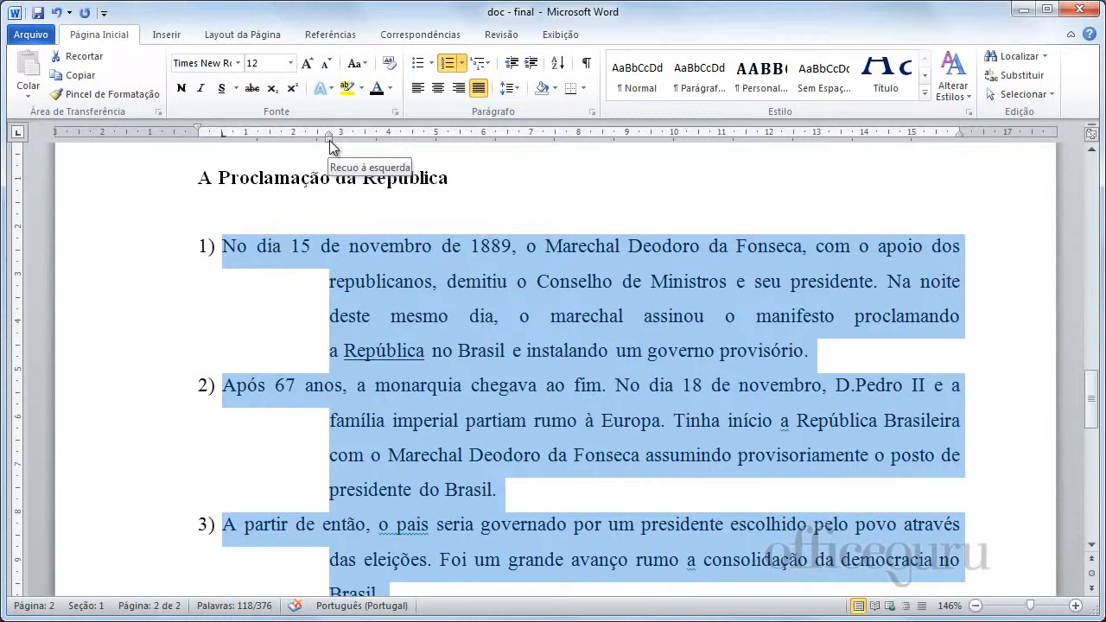
Step: Try left indents of about 4.5, 2.75, 1.5 and 2 cm on the list, then return its first-line indent to 0 cm
left_click_drag(330, 140, 408, 140)
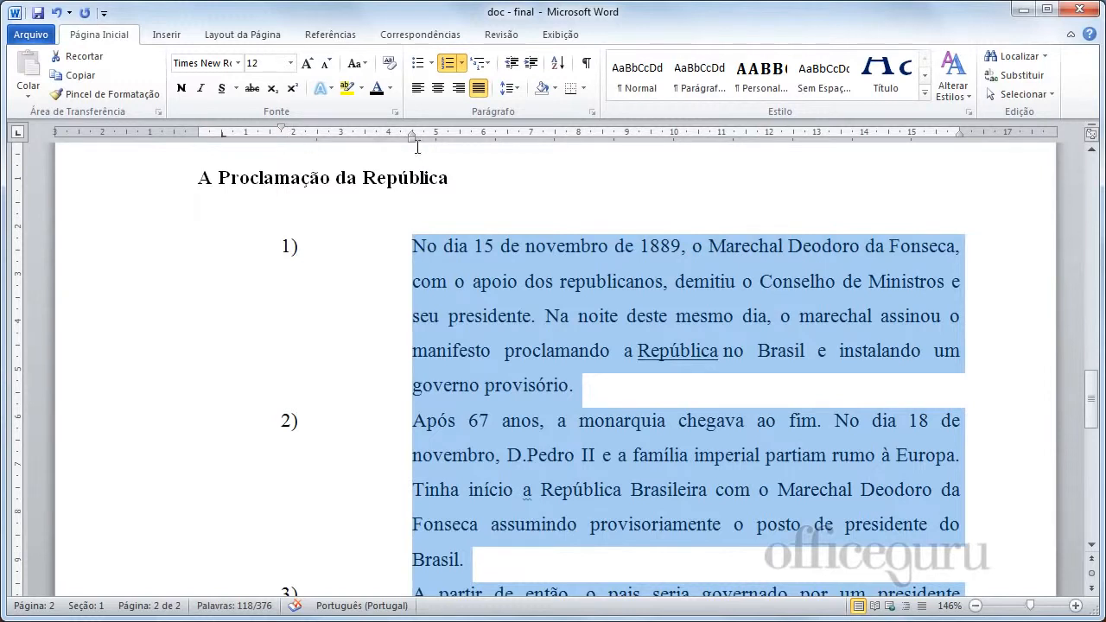
left_click_drag(411, 137, 328, 140)
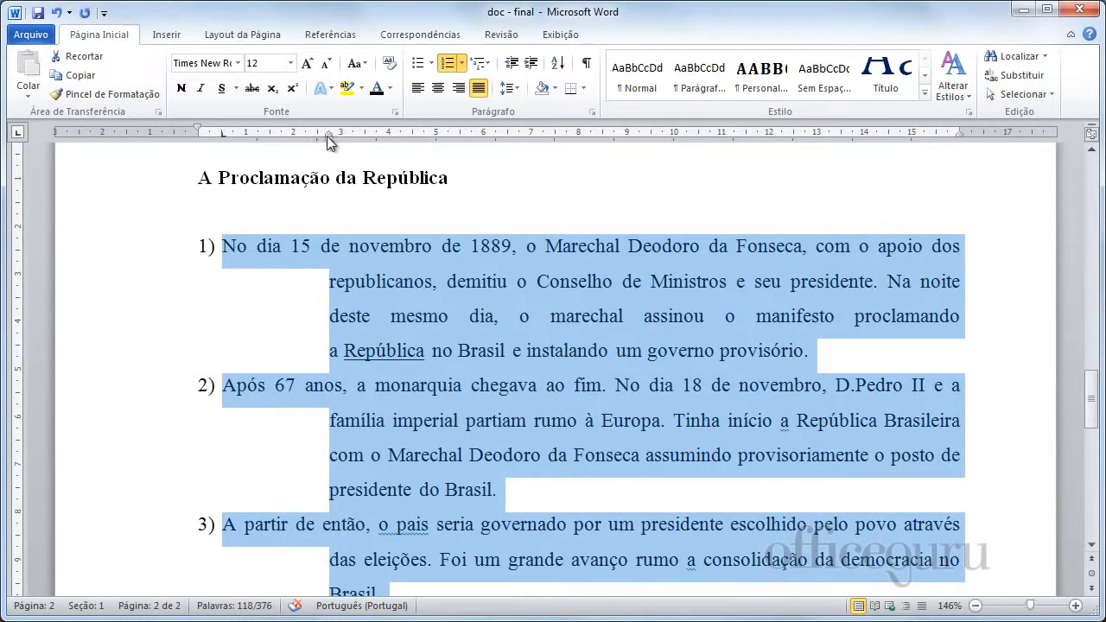
mouse_move(329, 136)
left_mouse_down()
mouse_move(390, 140)
mouse_move(274, 137)
left_mouse_up()
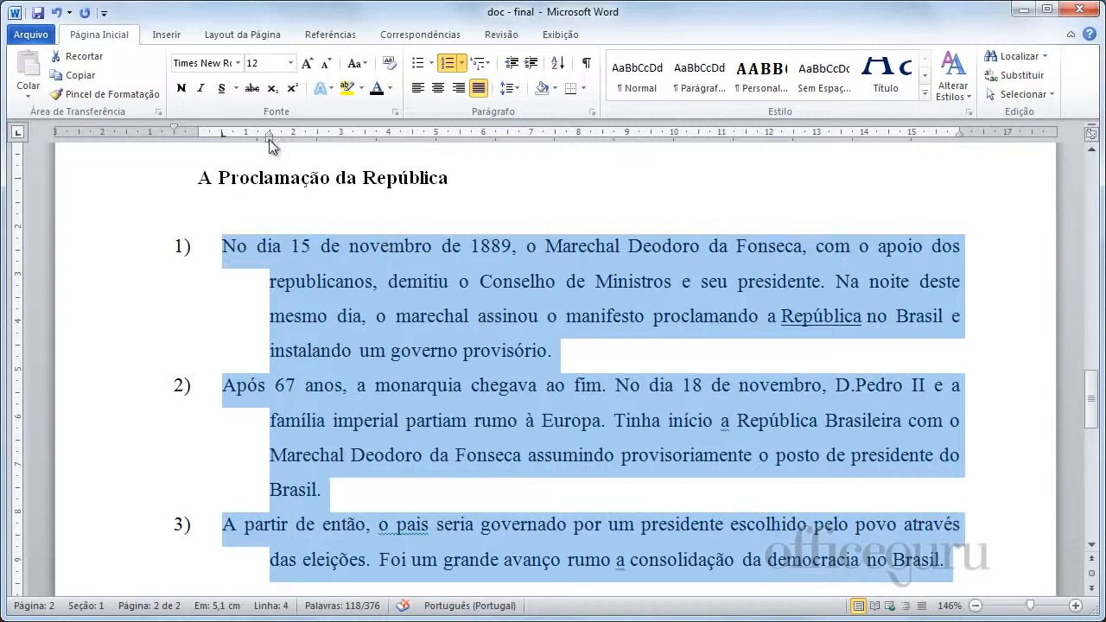
left_click_drag(269, 138, 295, 134)
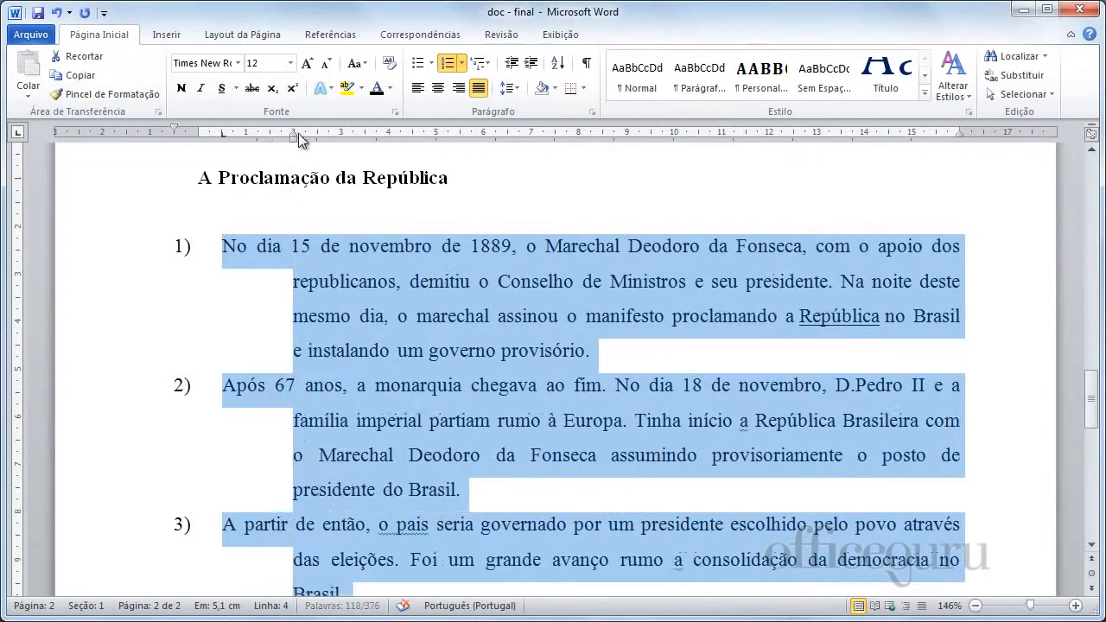
left_click_drag(175, 127, 199, 128)
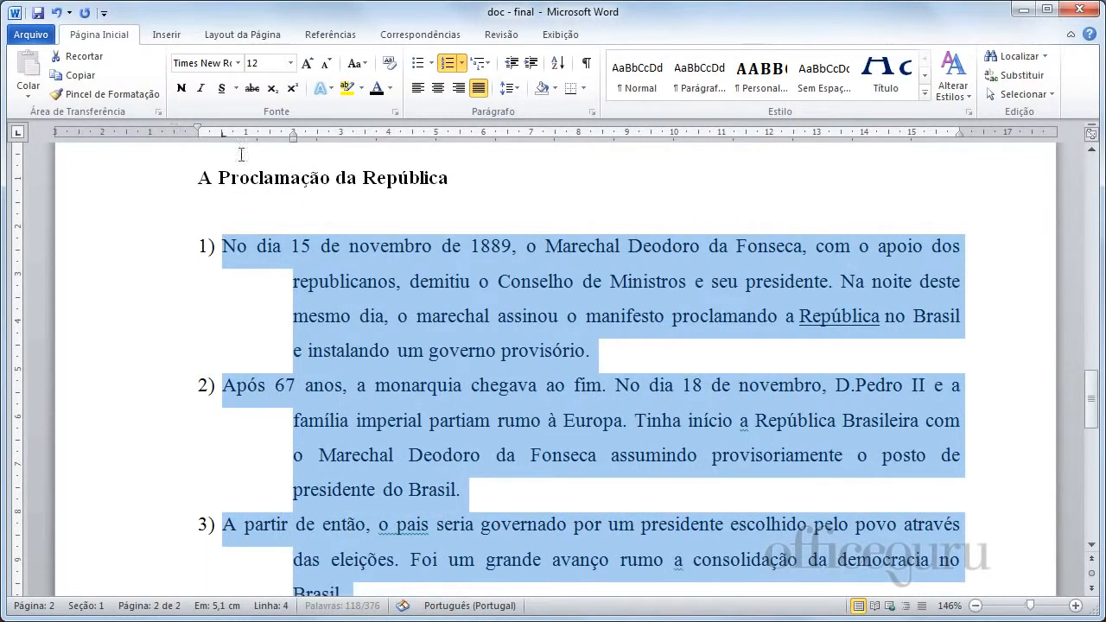
Step: Move the left indent of the numbered items to 0 cm so their wrapped lines start at the page margin
left_click_drag(293, 135, 223, 137)
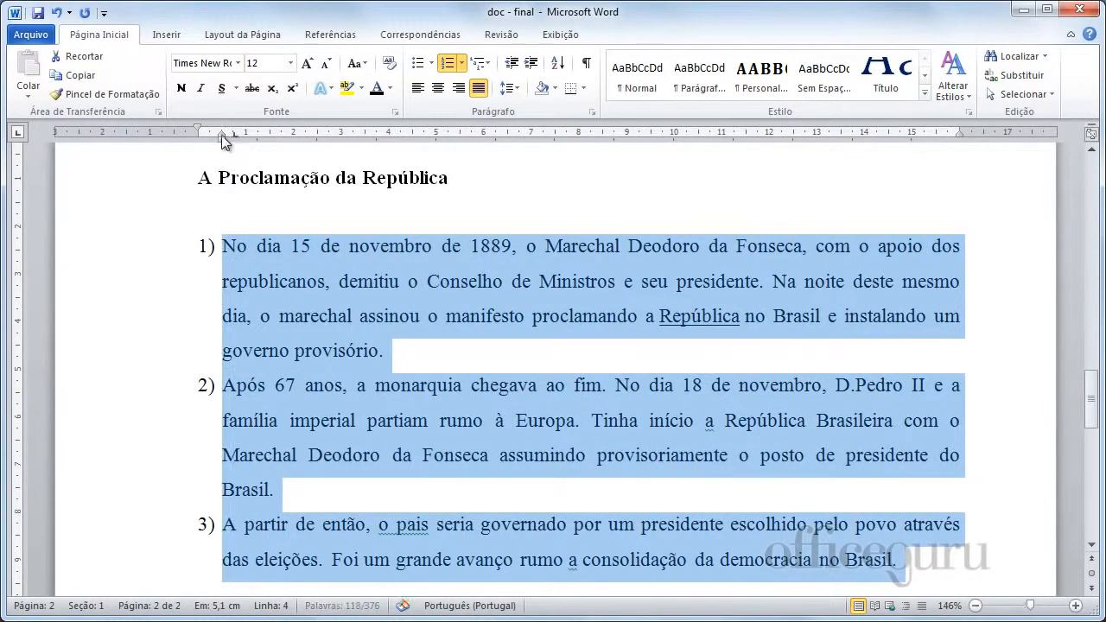
left_click_drag(222, 138, 197, 135)
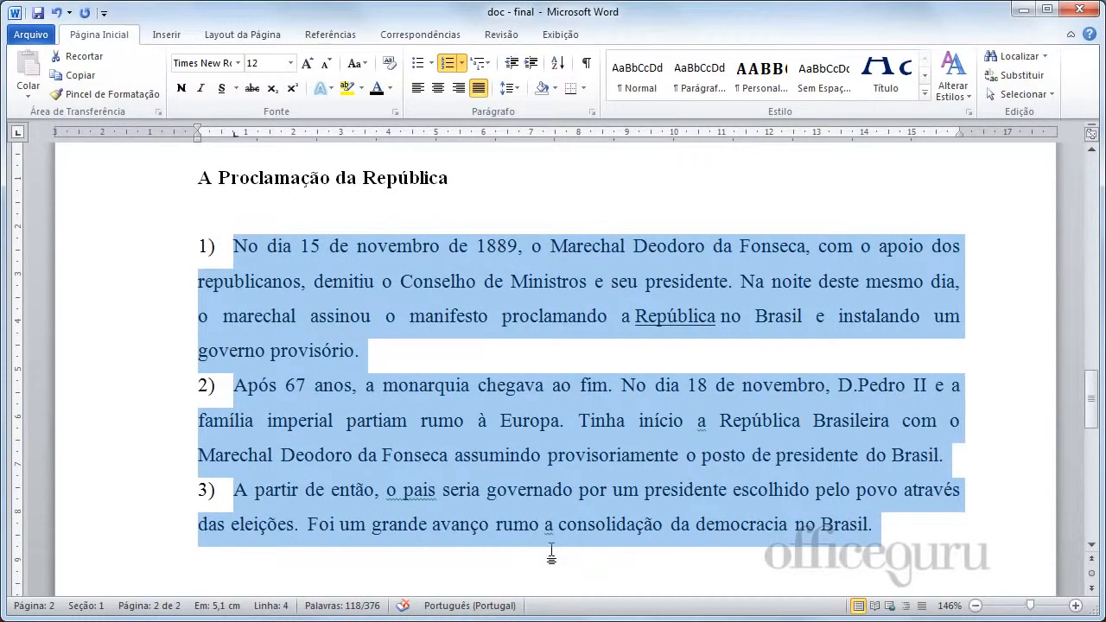
key("ctrl+z")
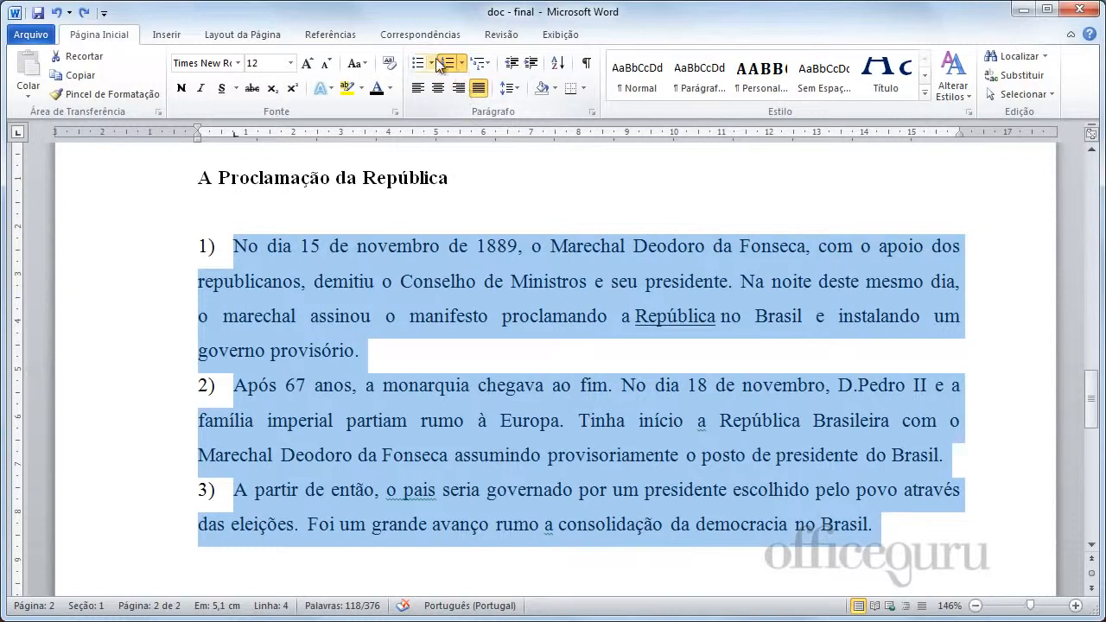
Step: Start defining a new number format for the selected list and set its number style to "1º, 2º, 3º ..."
left_click(462, 64)
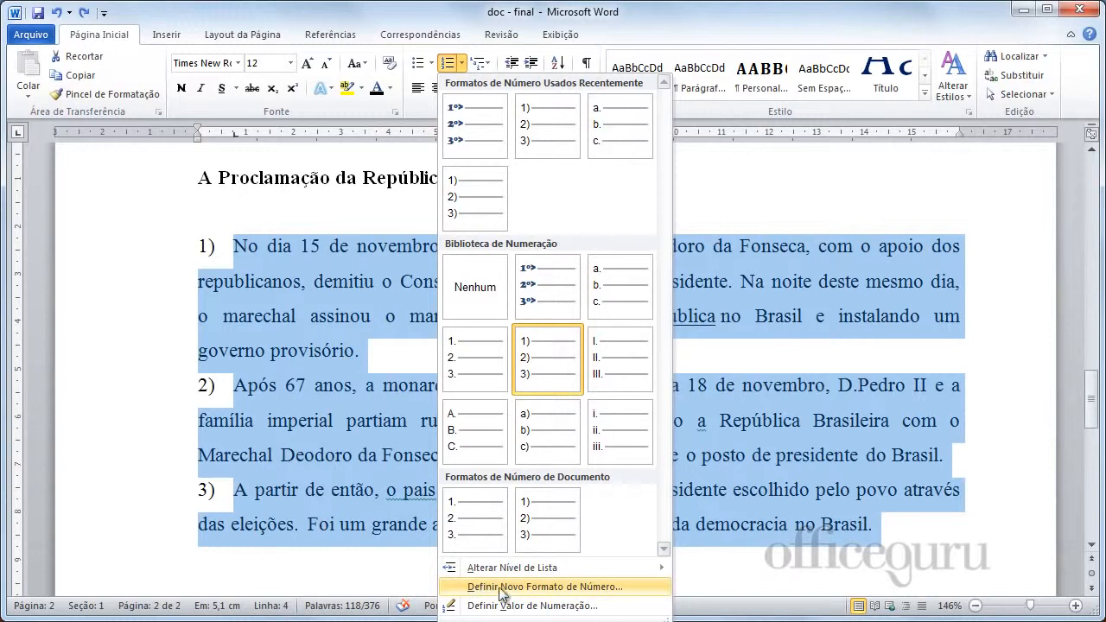
left_click(568, 589)
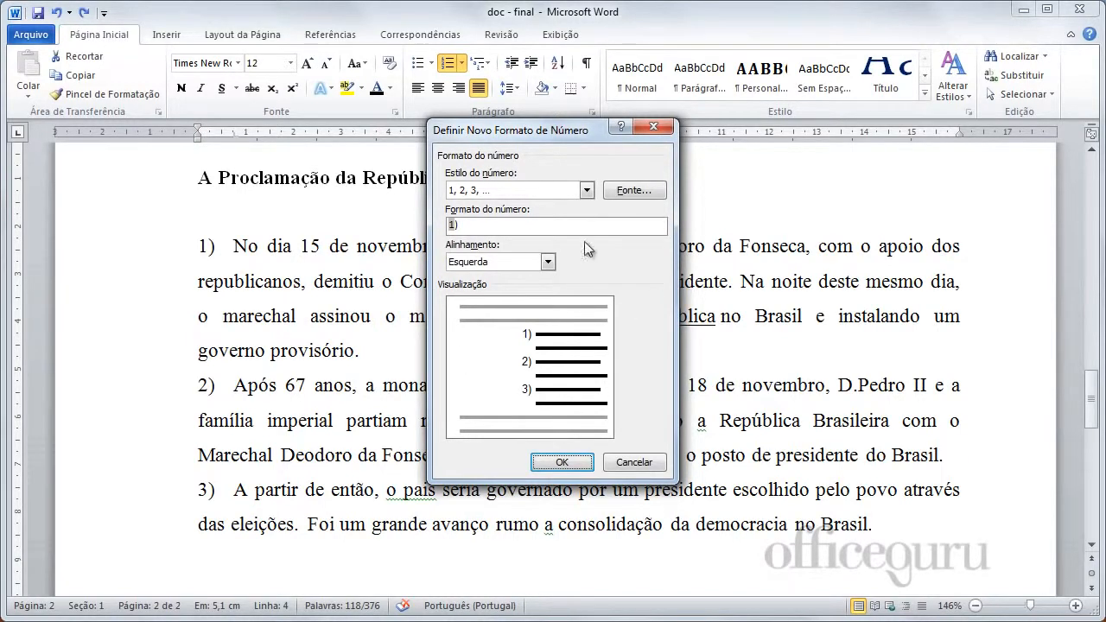
left_click(587, 191)
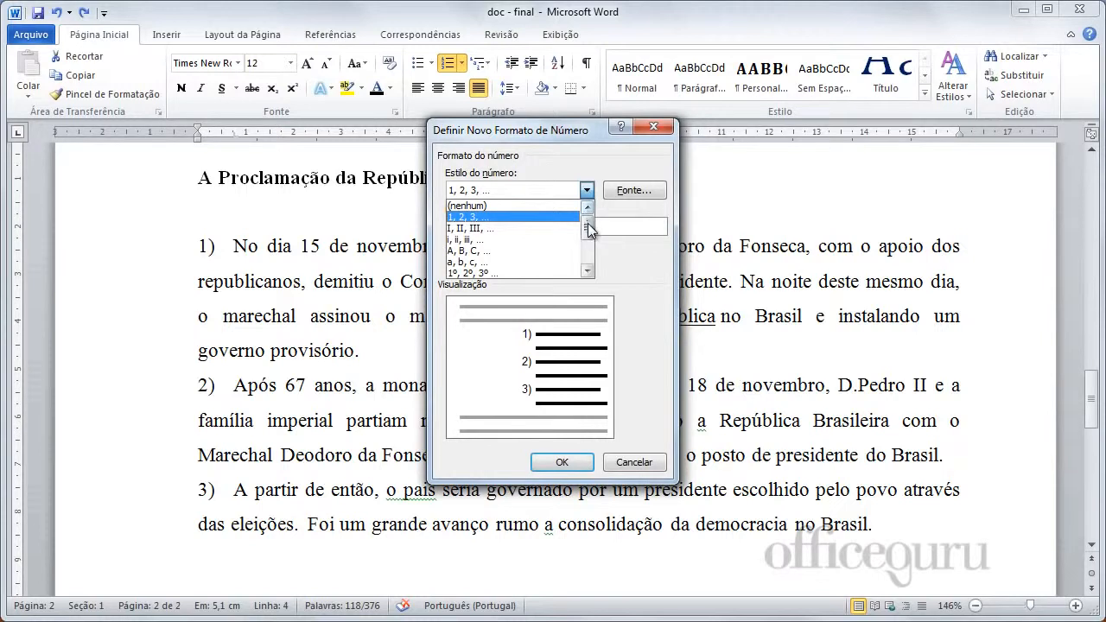
mouse_move(590, 231)
left_mouse_down()
mouse_move(587, 272)
mouse_move(591, 226)
mouse_move(593, 246)
left_mouse_up()
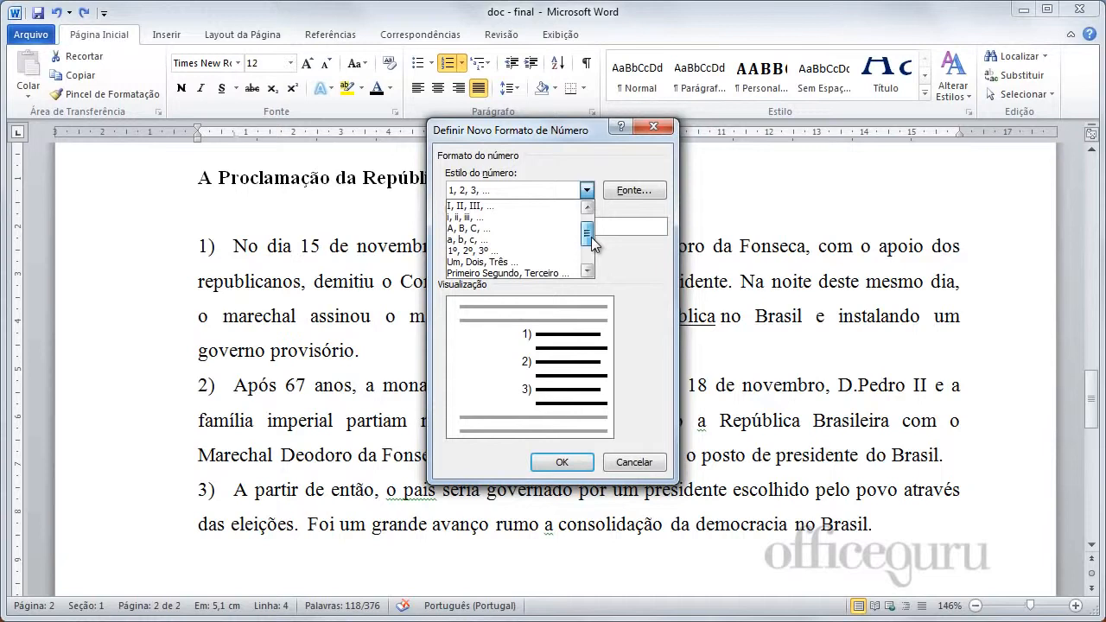
left_click(492, 251)
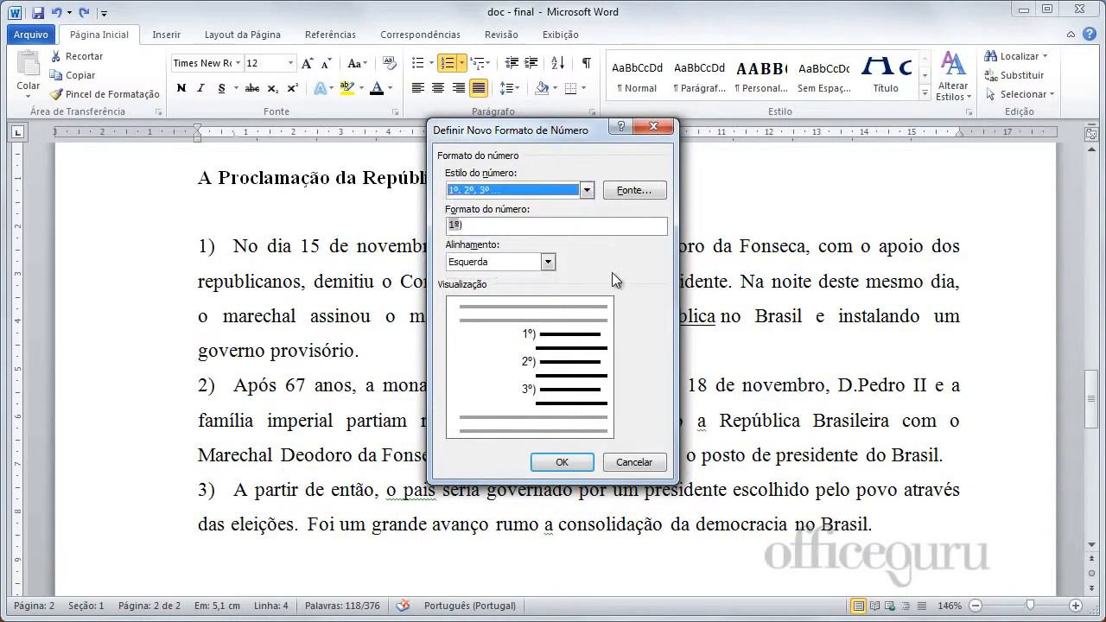
Step: Set the font of the new number format to MV Boli, trying NSimSun and MT Extra on the way
left_click(635, 190)
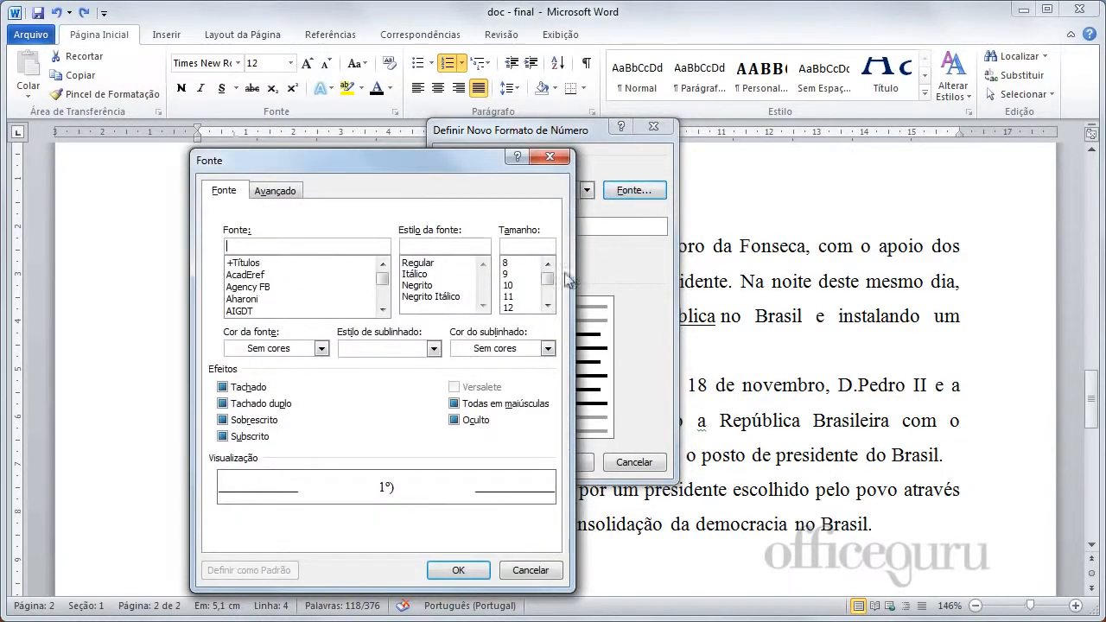
left_click_drag(381, 279, 381, 291)
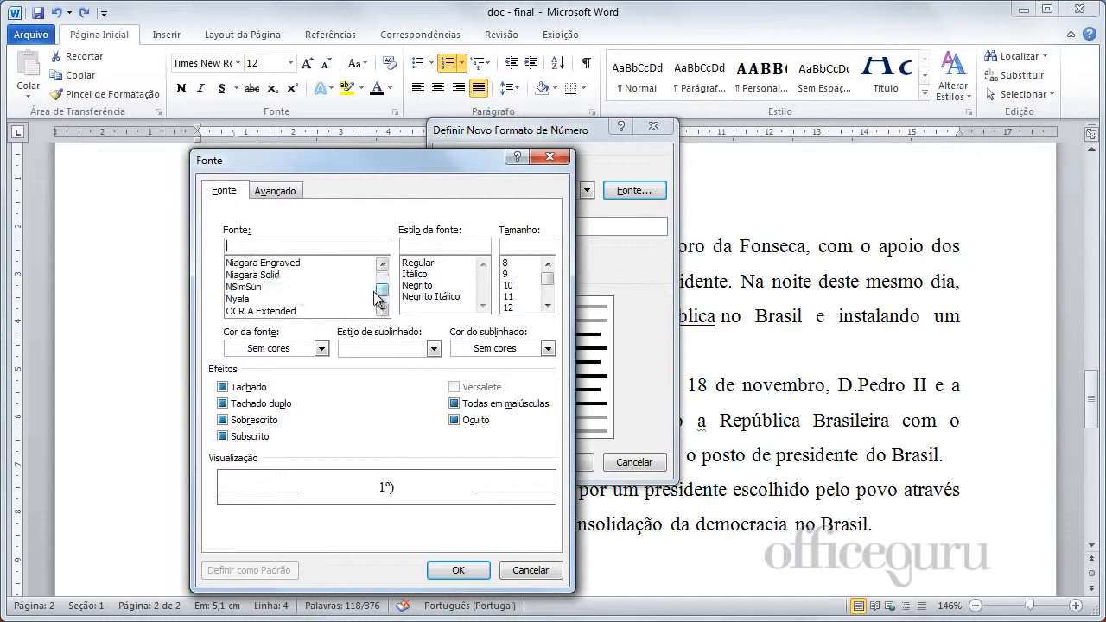
left_click(299, 288)
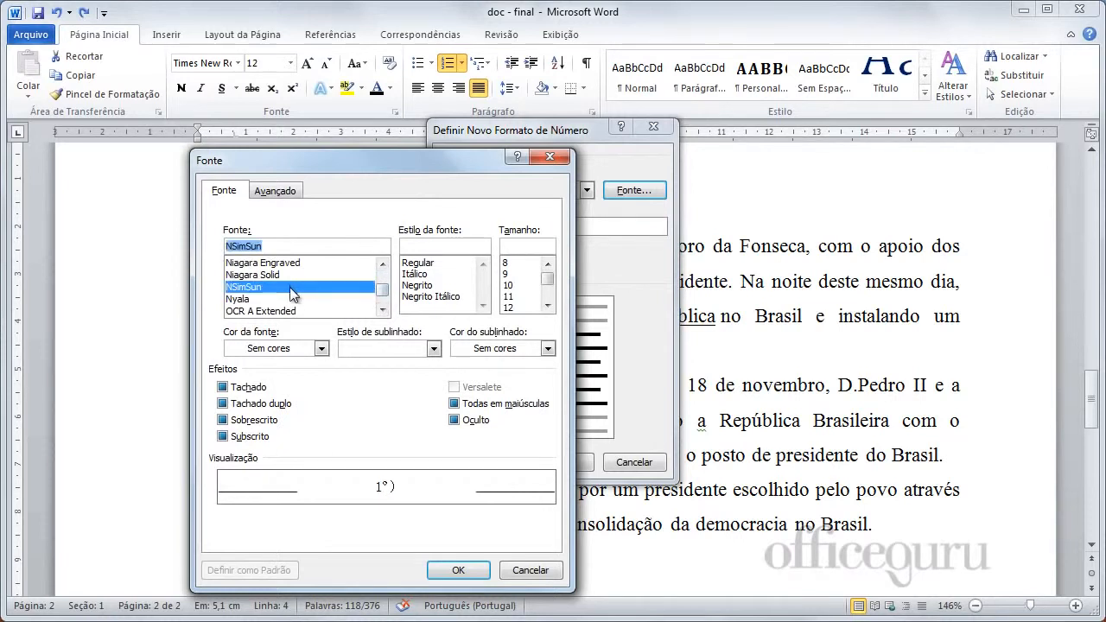
key("Up")
key("Up")
key("Up")
key("Up")
key("Up")
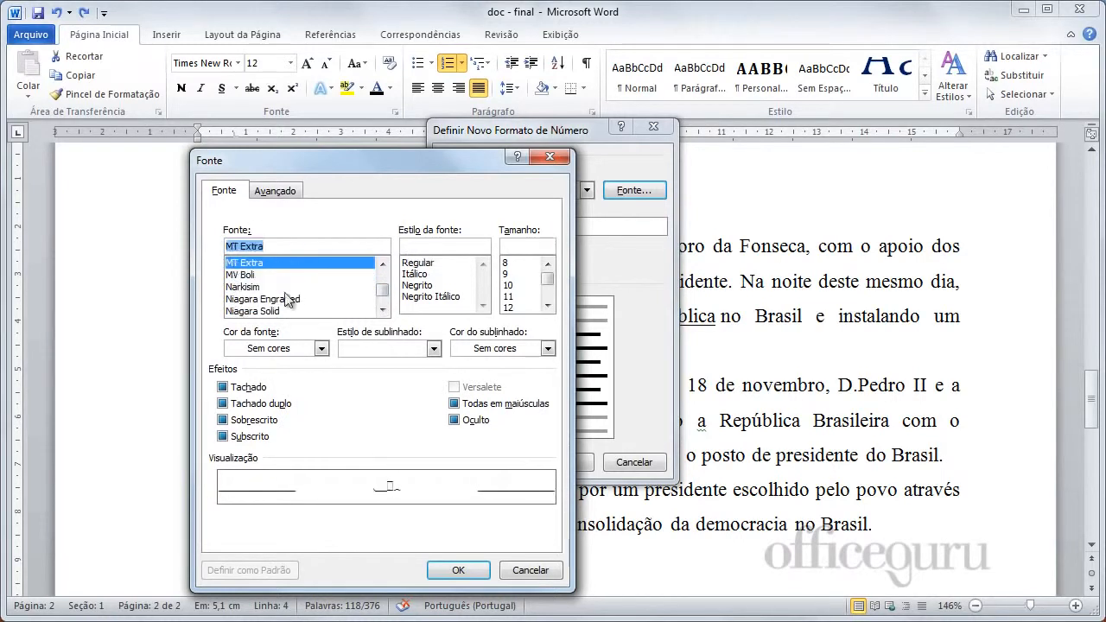
key("Down")
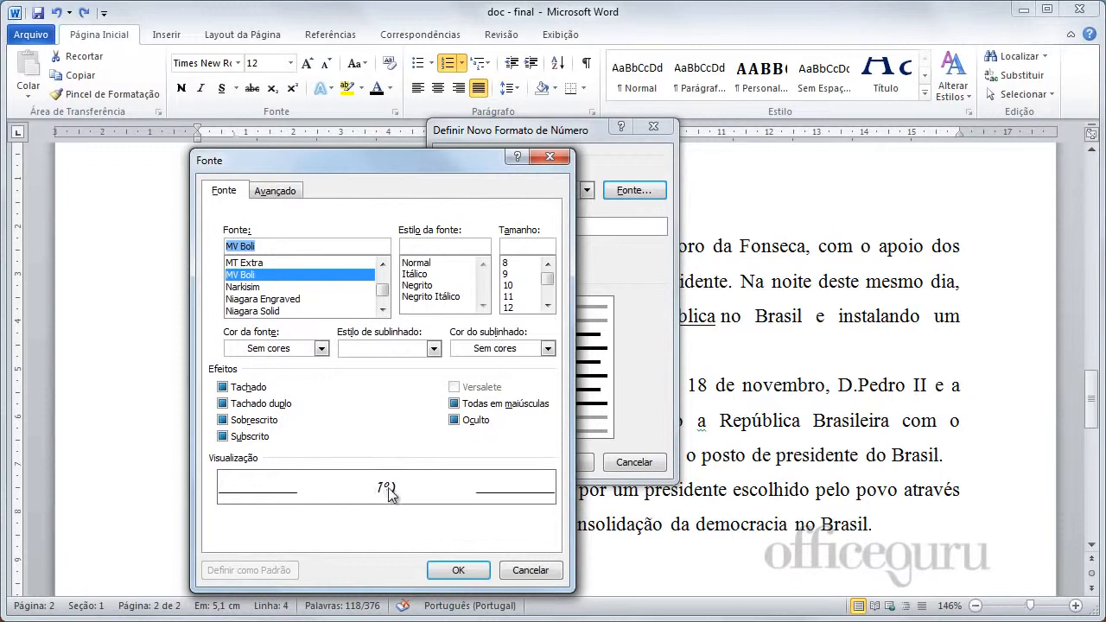
Step: Give the numbers a darker blue theme colour and accept the font settings
left_click(321, 348)
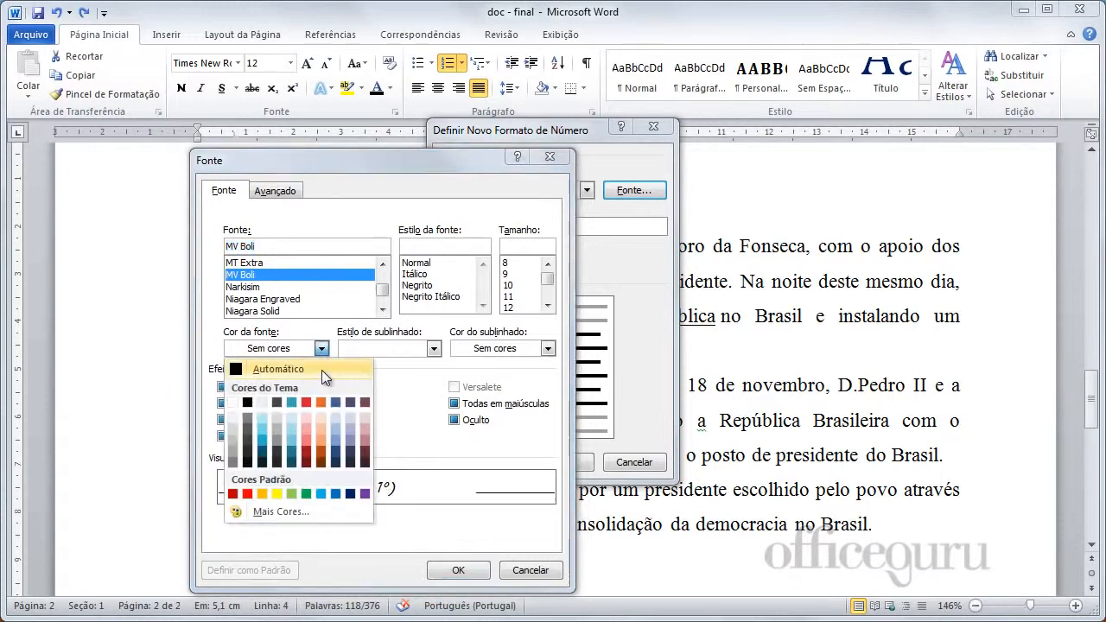
left_click(335, 451)
left_click(452, 566)
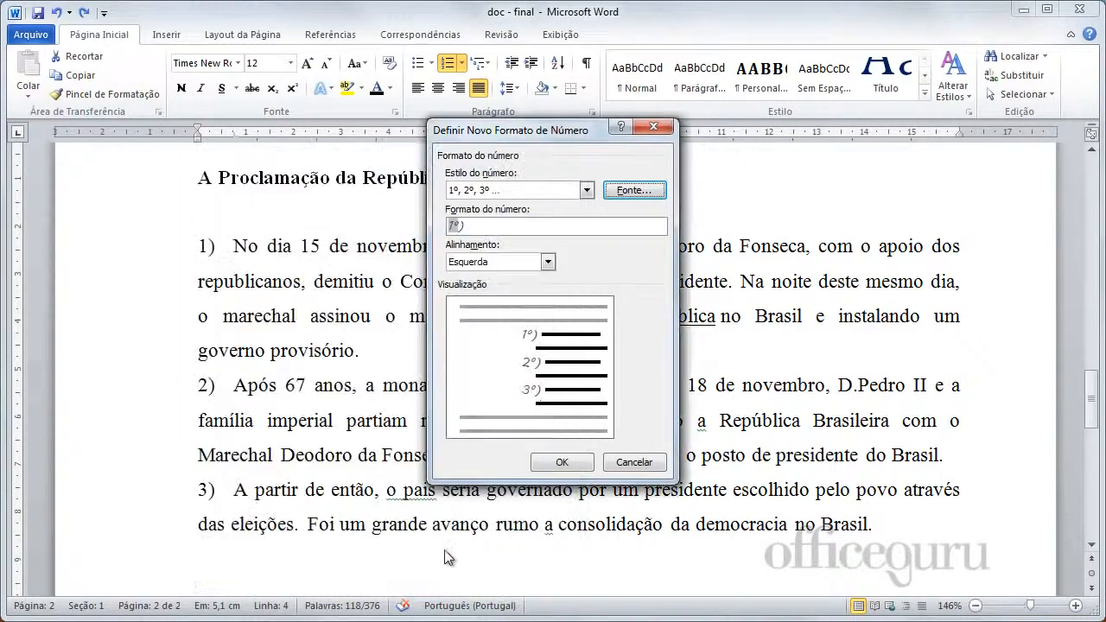
Step: Replace the closing parenthesis in the number format with "]" and apply the format to the list
left_click(472, 225)
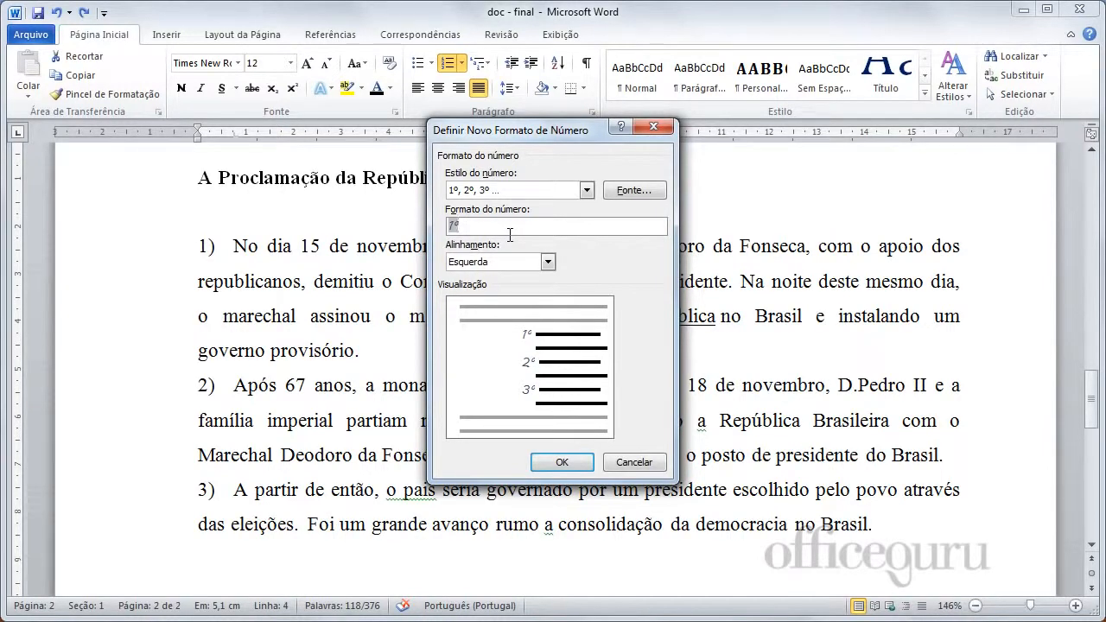
type("]")
left_click(562, 462)
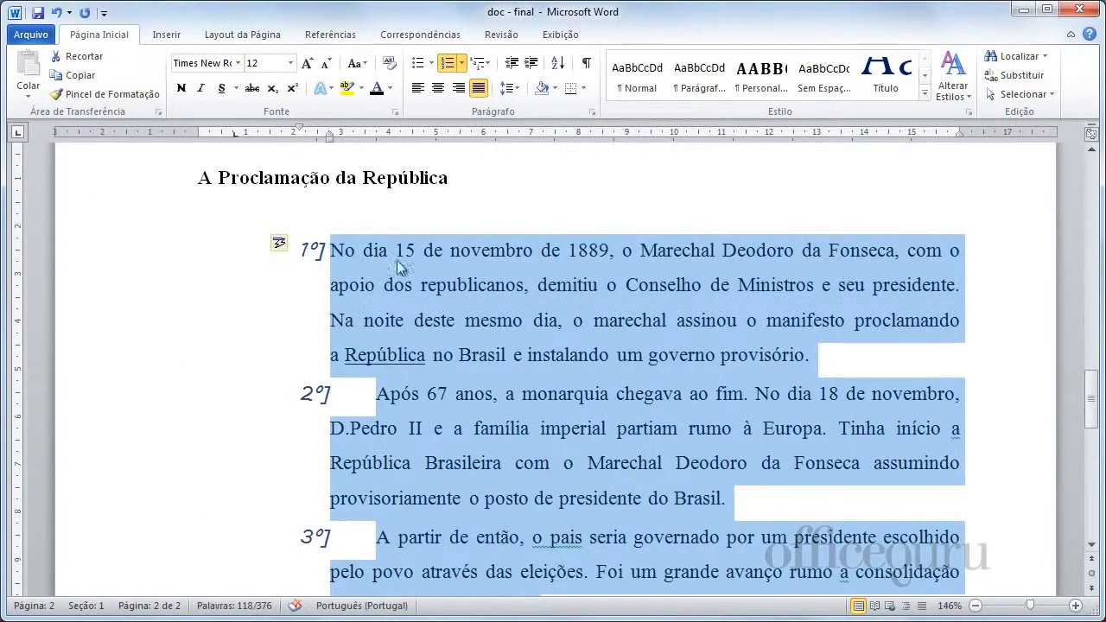
Step: Move the list's first-line indent to 0 cm and its left indent to about 0.75 cm
left_click_drag(298, 128, 201, 138)
left_click_drag(329, 137, 230, 137)
scroll(510, 467, "down", 1)
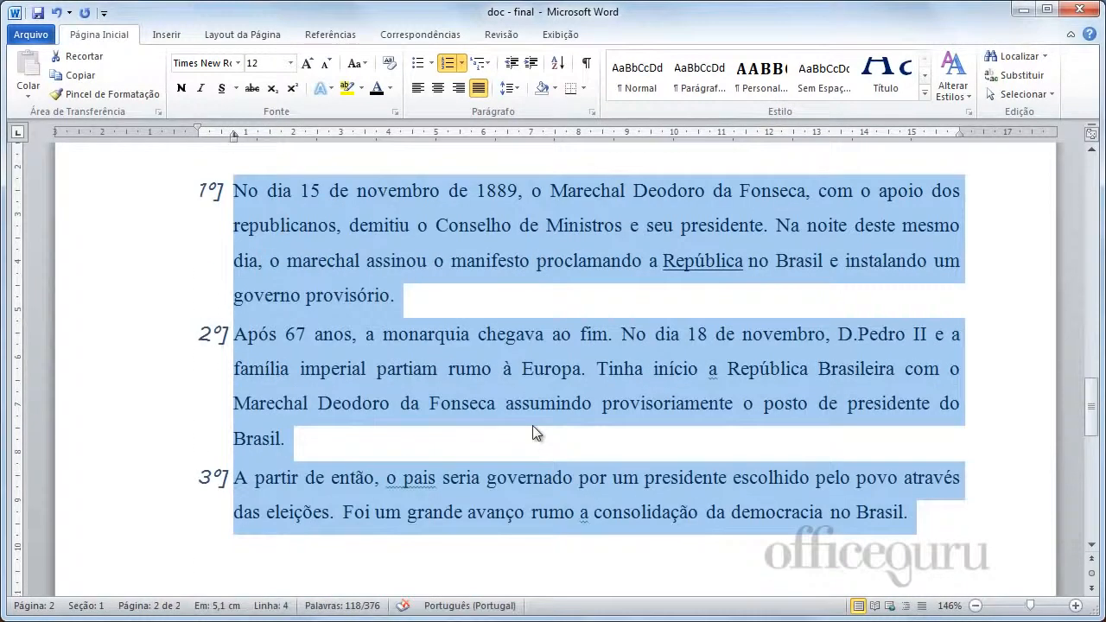
left_click(653, 554)
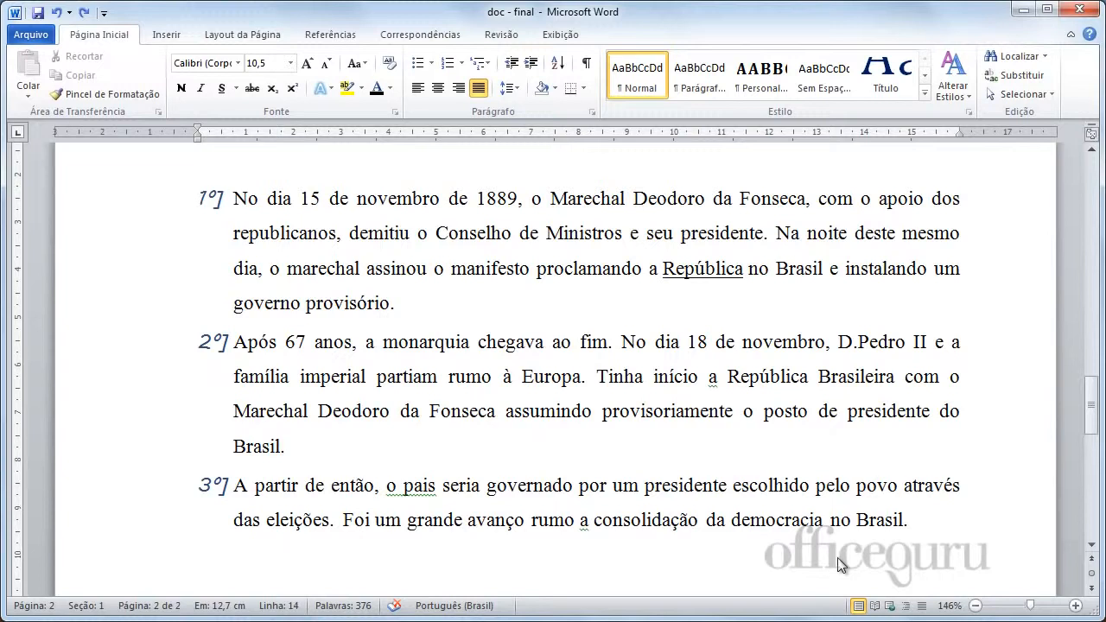
Step: Apply the multilevel list format 1., 1.1., 1.1.1. to all three paragraphs under "A Proclamação da República"
left_click_drag(234, 198, 871, 516)
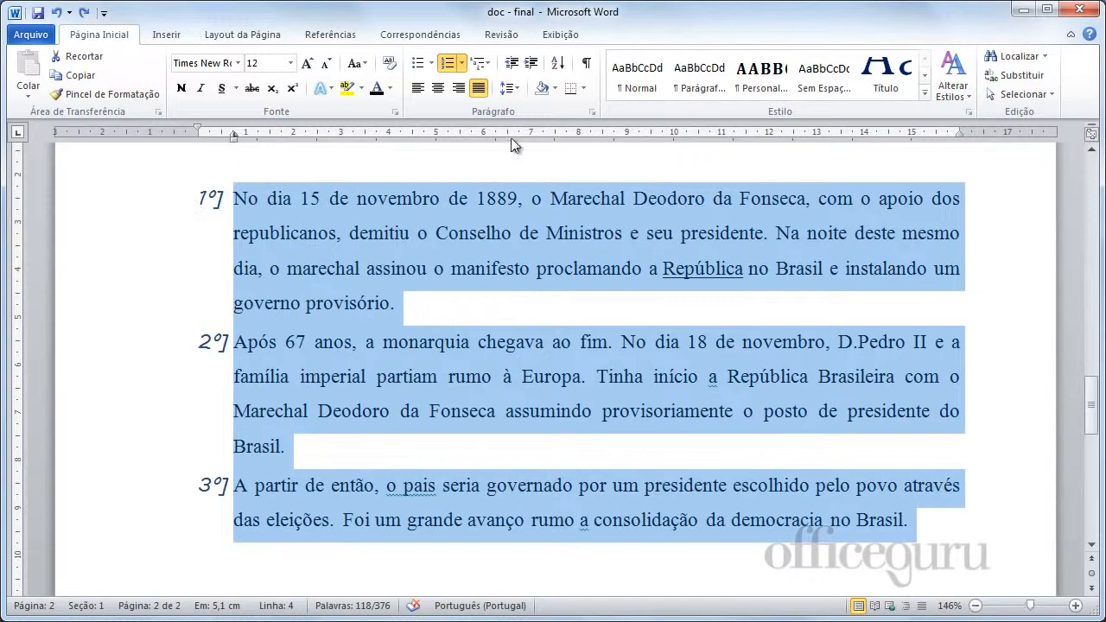
left_click(489, 64)
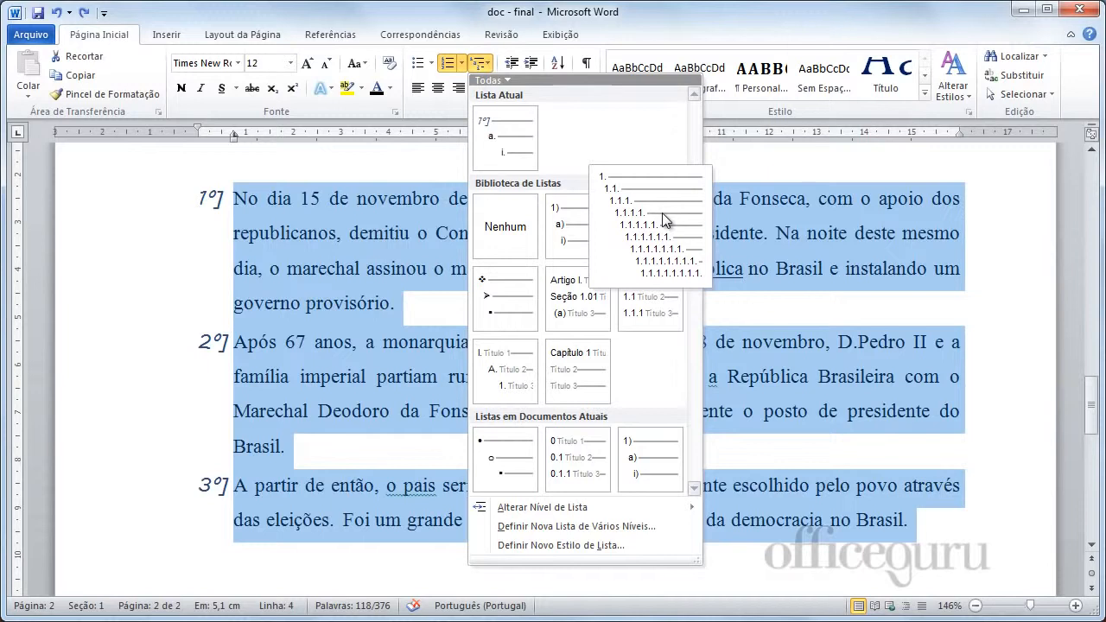
left_click(662, 213)
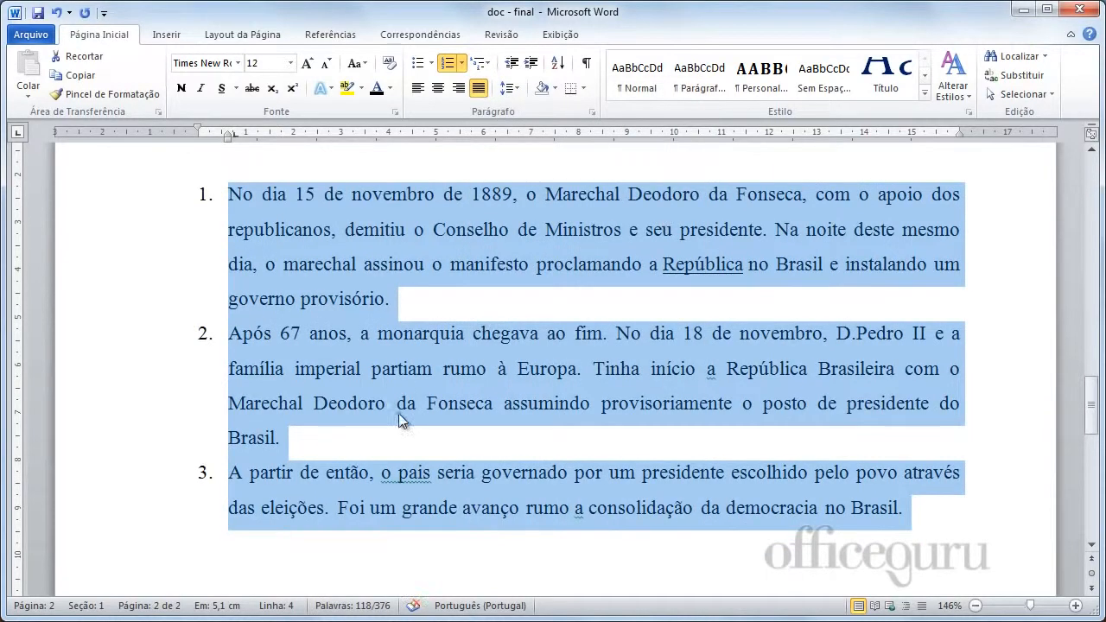
left_click(398, 432)
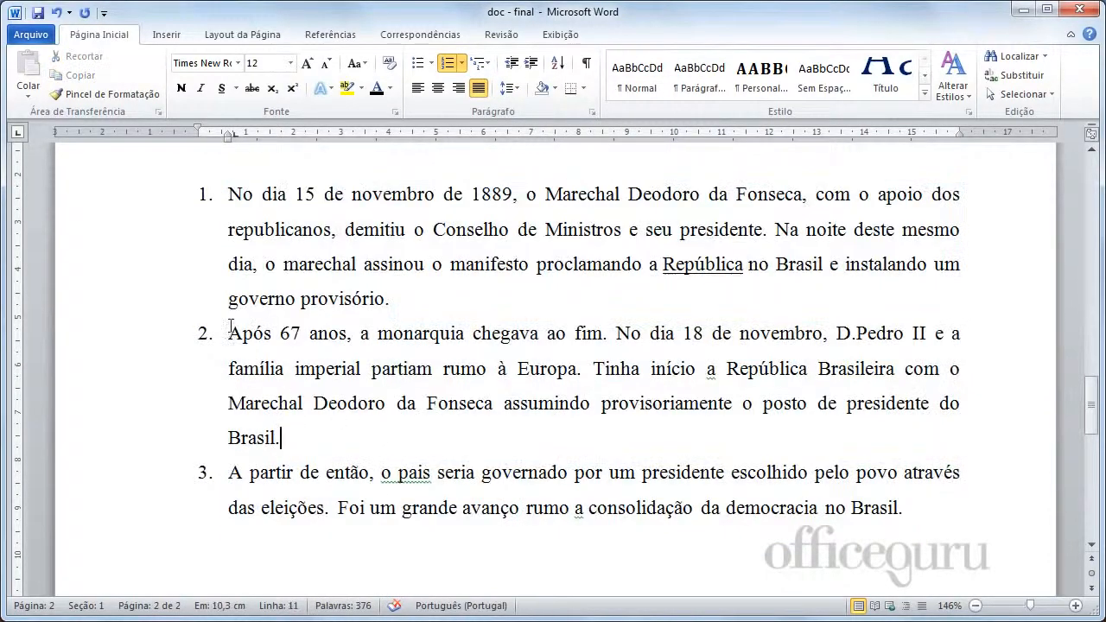
Step: Change the list level of the paragraph starting "Após 67 anos" to the second level (1.1.)
left_click_drag(230, 334, 368, 444)
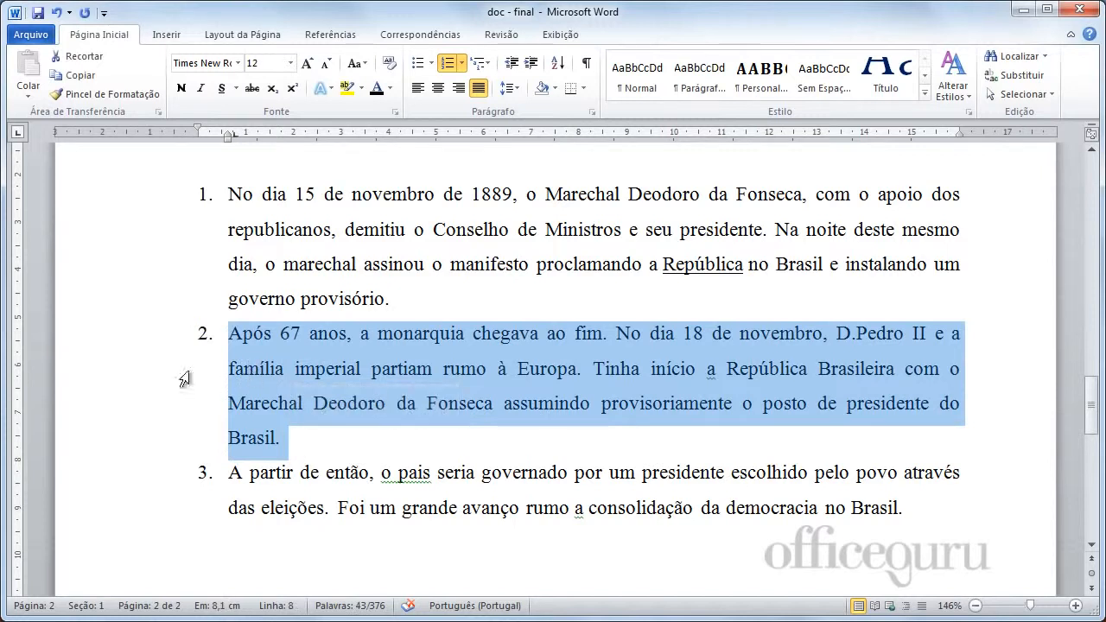
left_click(463, 64)
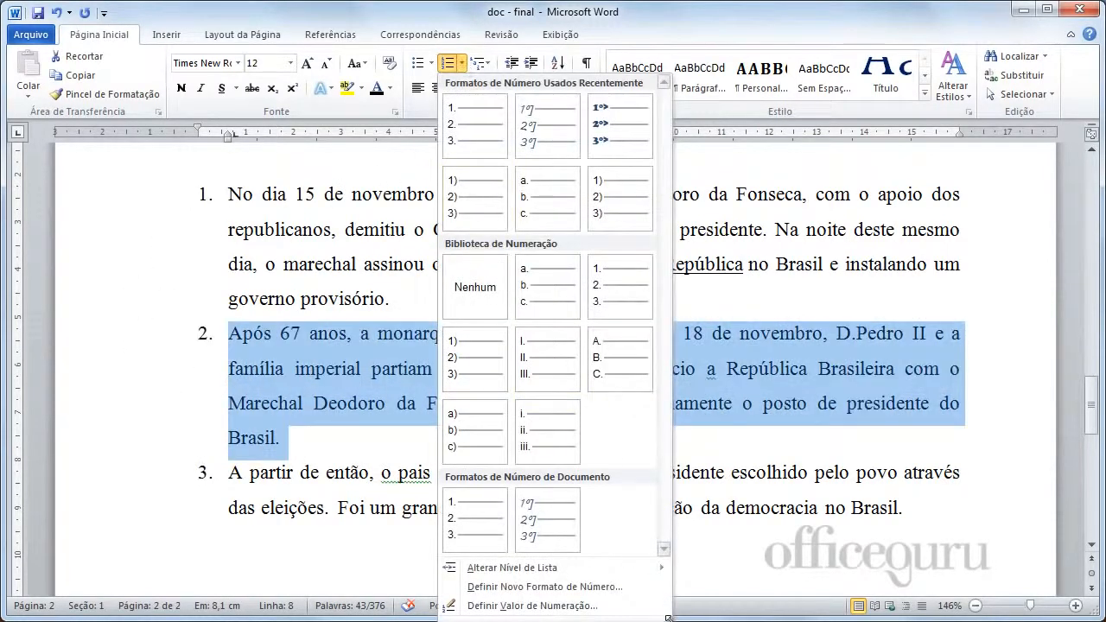
left_click_drag(669, 613, 670, 389)
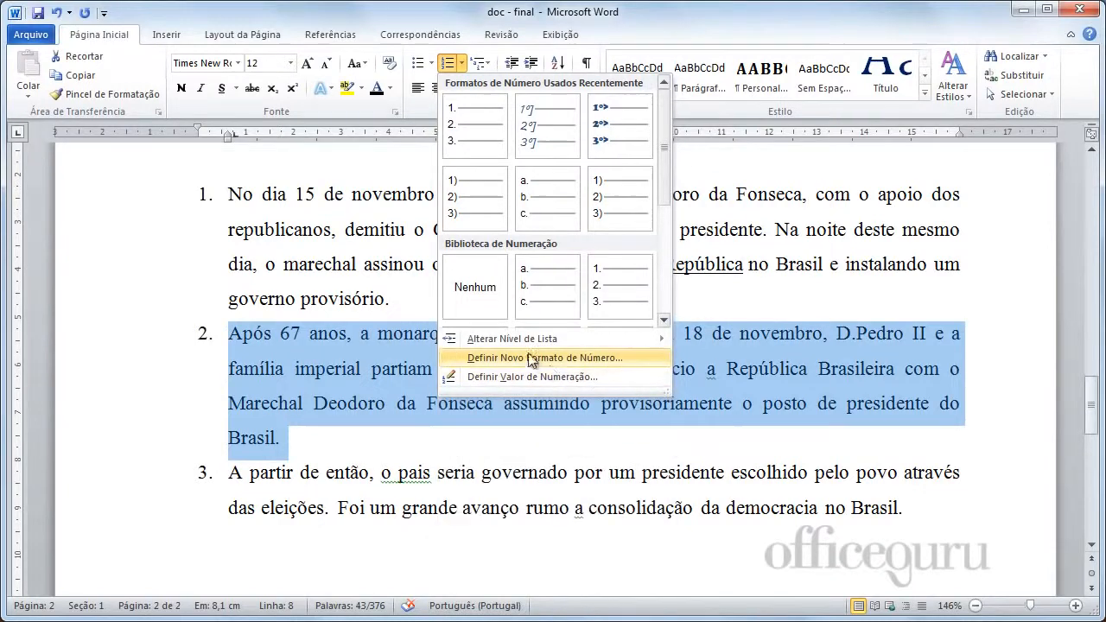
mouse_move(481, 342)
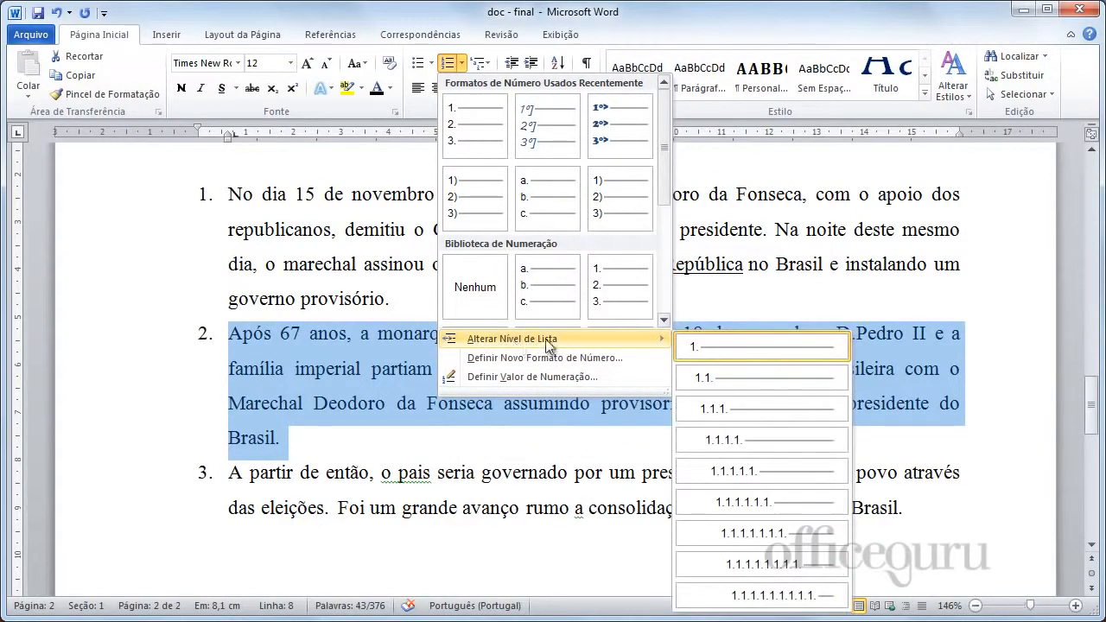
left_click(708, 374)
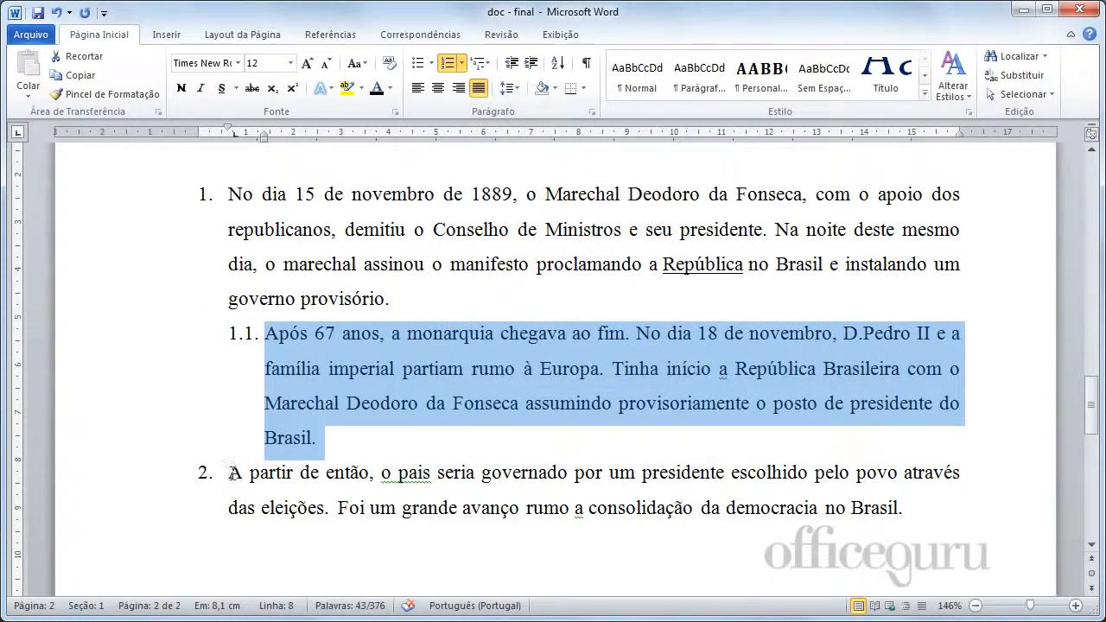
Step: Change the list level of the paragraph starting "A partir de então" to the third level (1.1.1.)
left_click_drag(230, 472, 925, 507)
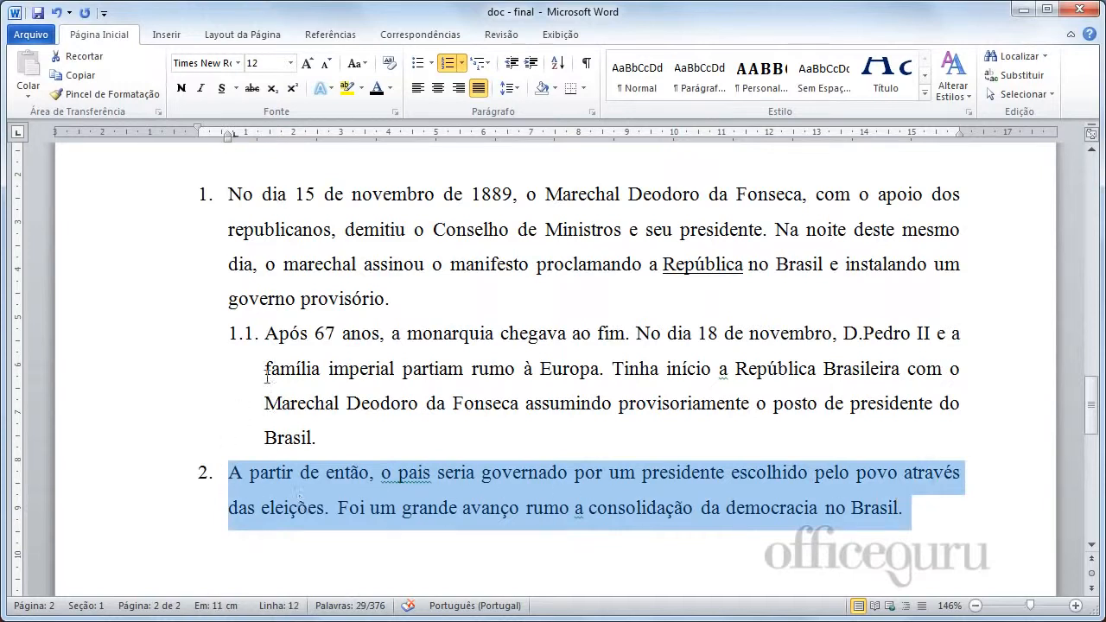
left_click(462, 63)
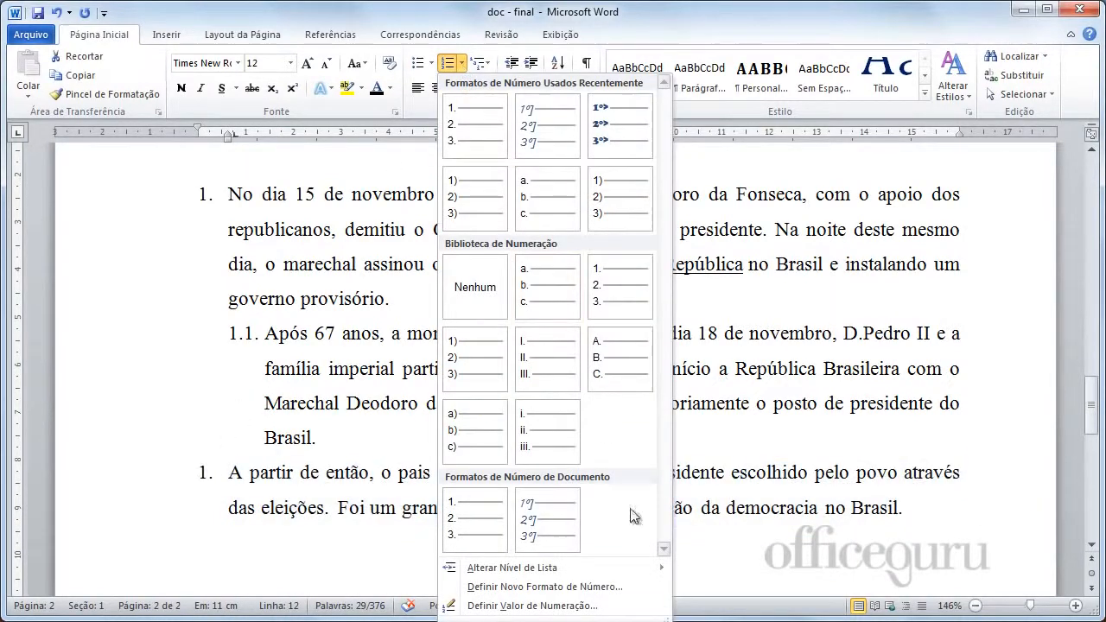
left_click_drag(667, 616, 654, 403)
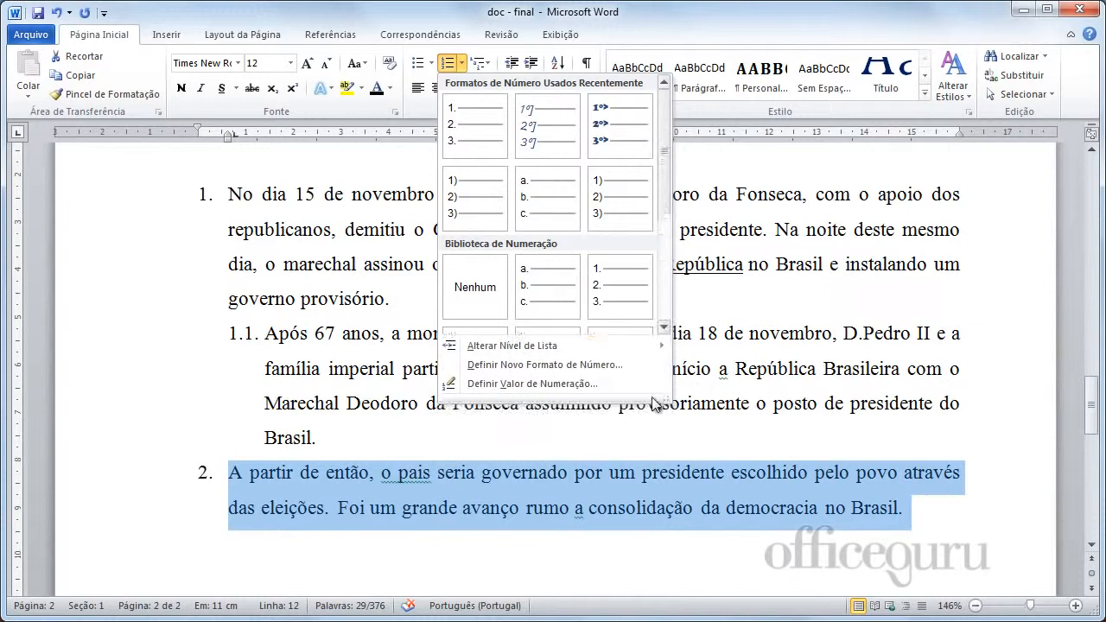
mouse_move(593, 346)
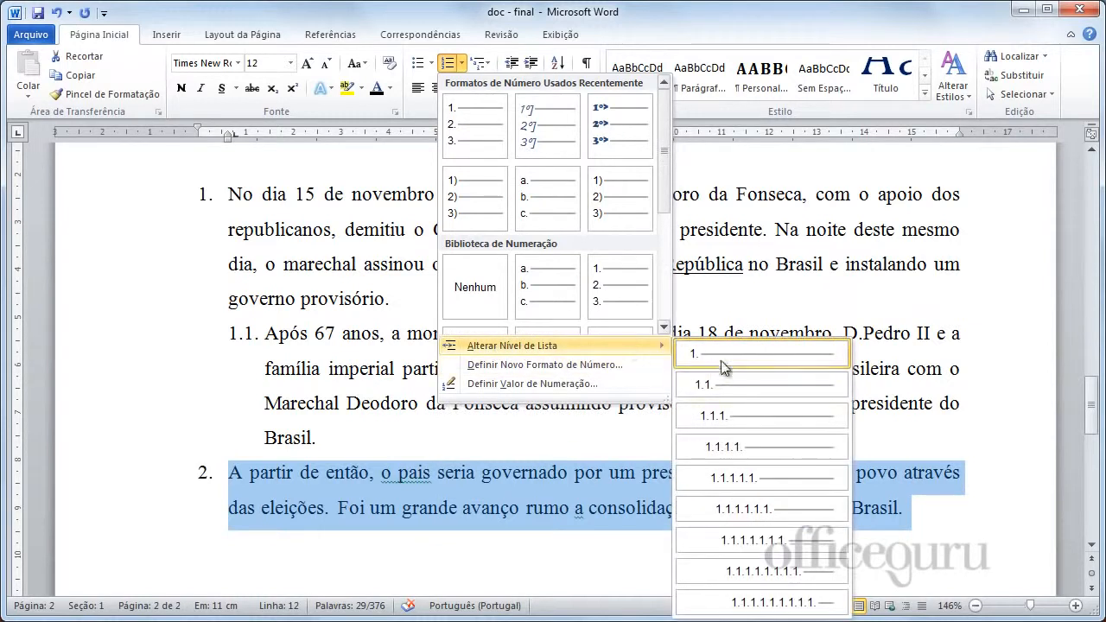
left_click(737, 415)
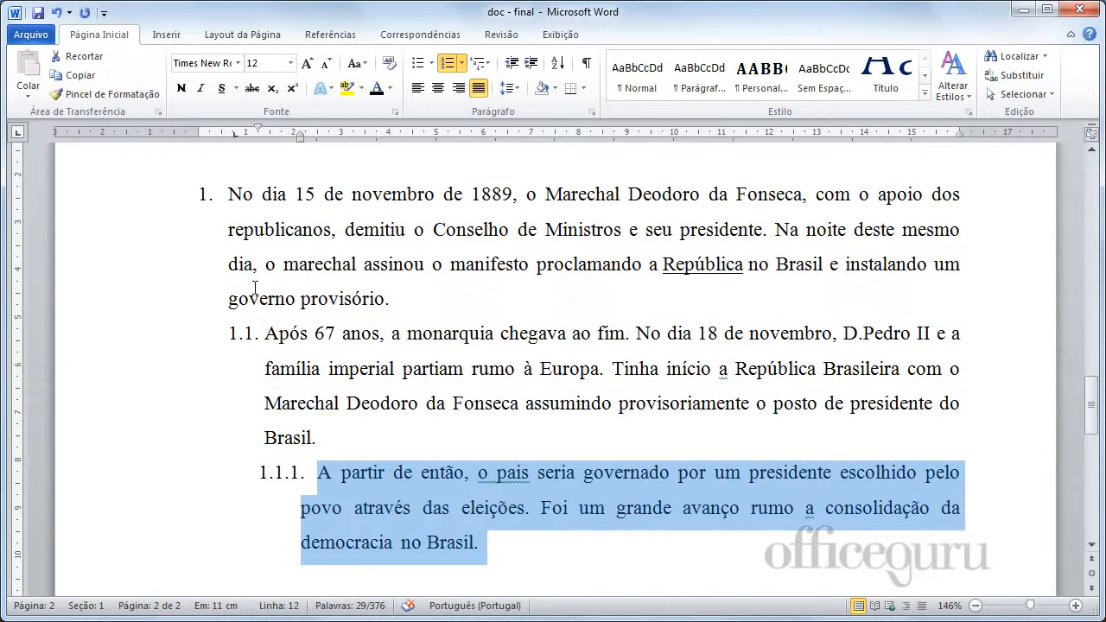
Step: Set the numbering value of the first item, "No dia 15 de novembro", so that the new list starts at 5
left_click(232, 195)
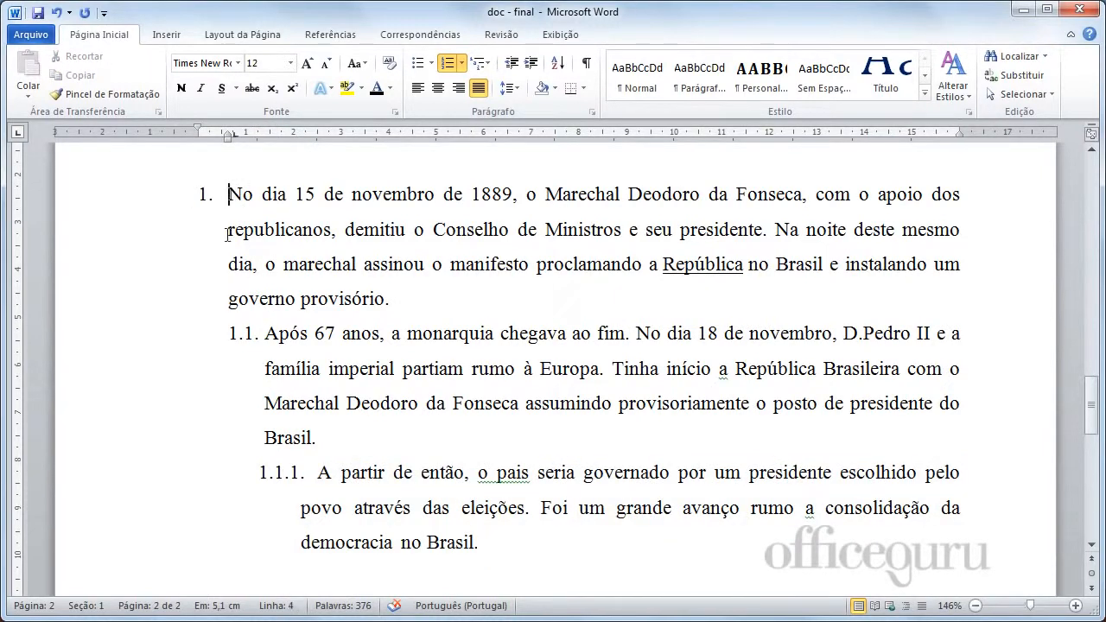
scroll(227, 233, "up", 10)
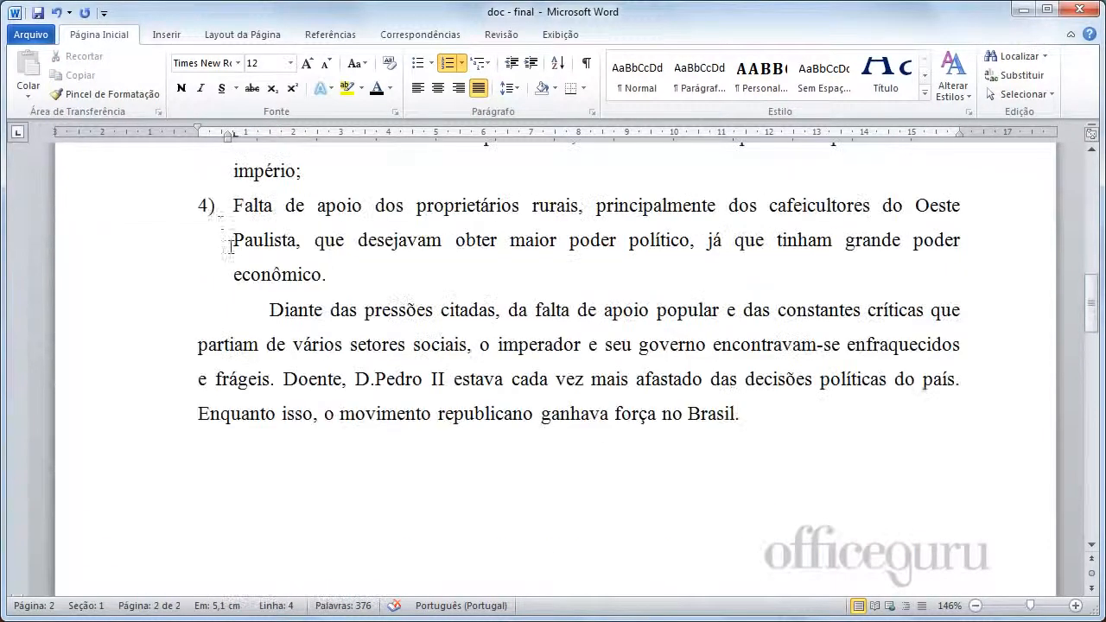
scroll(232, 242, "down", 10)
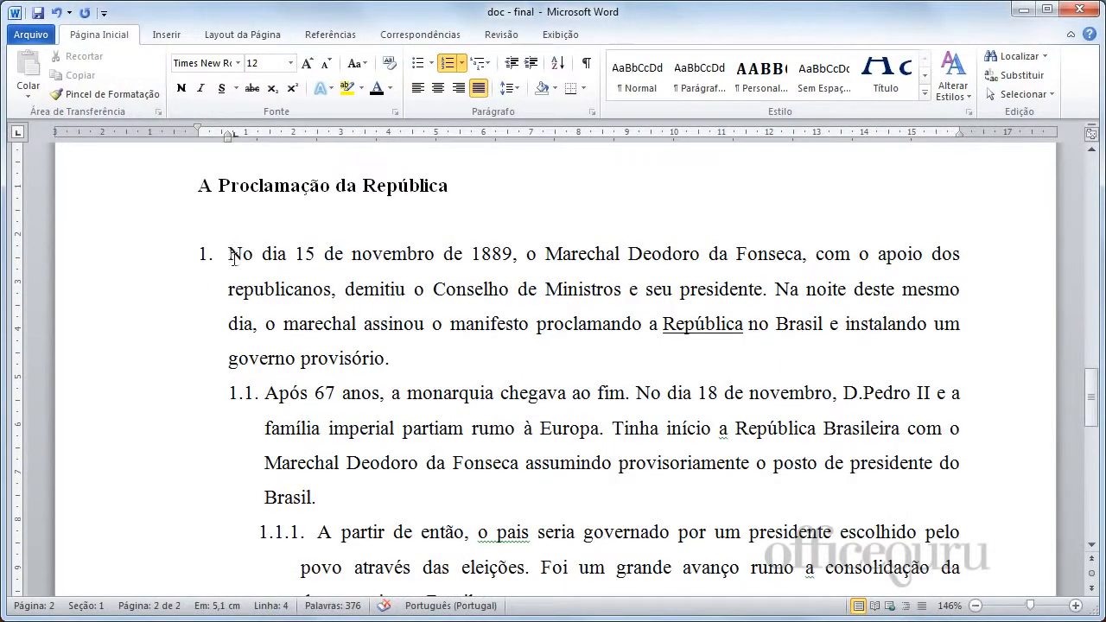
left_click(467, 67)
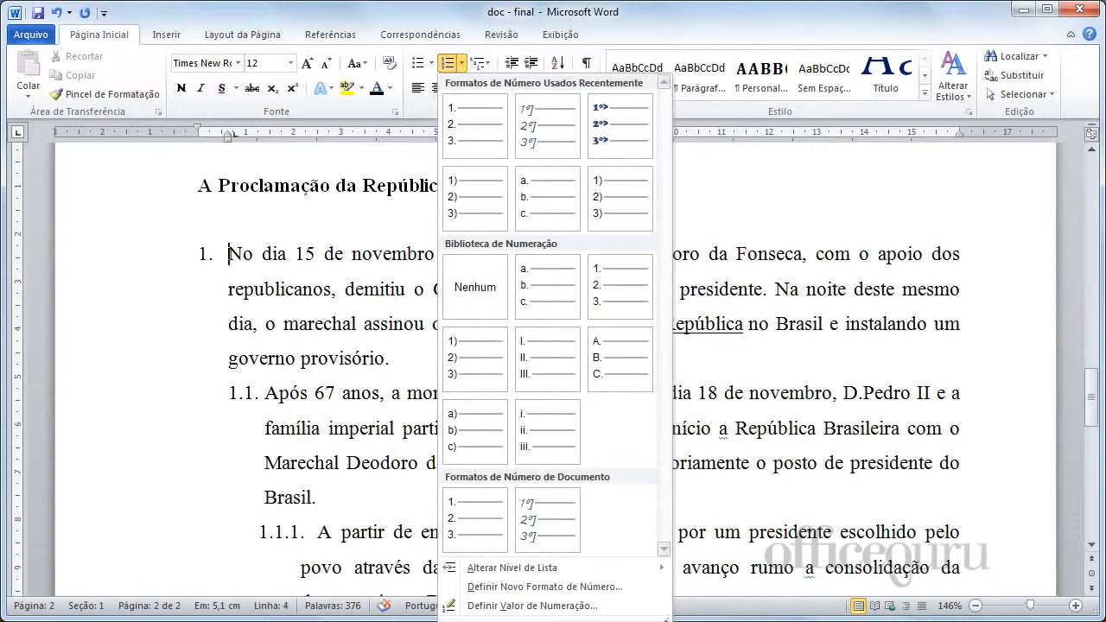
left_click_drag(665, 618, 665, 393)
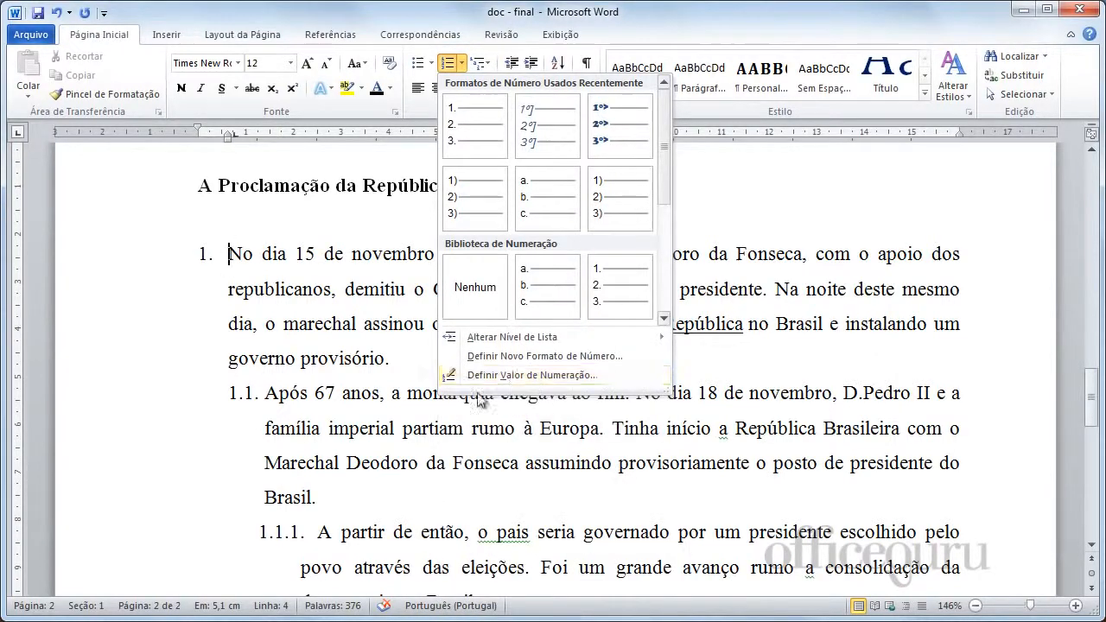
left_click(555, 377)
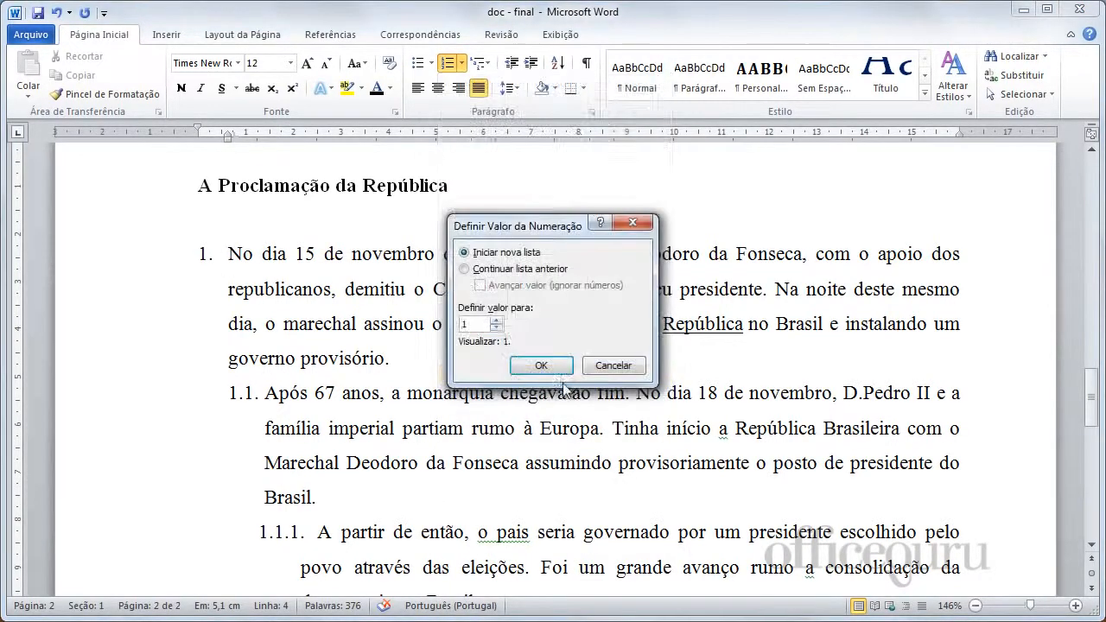
left_click(496, 321)
left_click(496, 321)
left_click(496, 320)
left_click(496, 321)
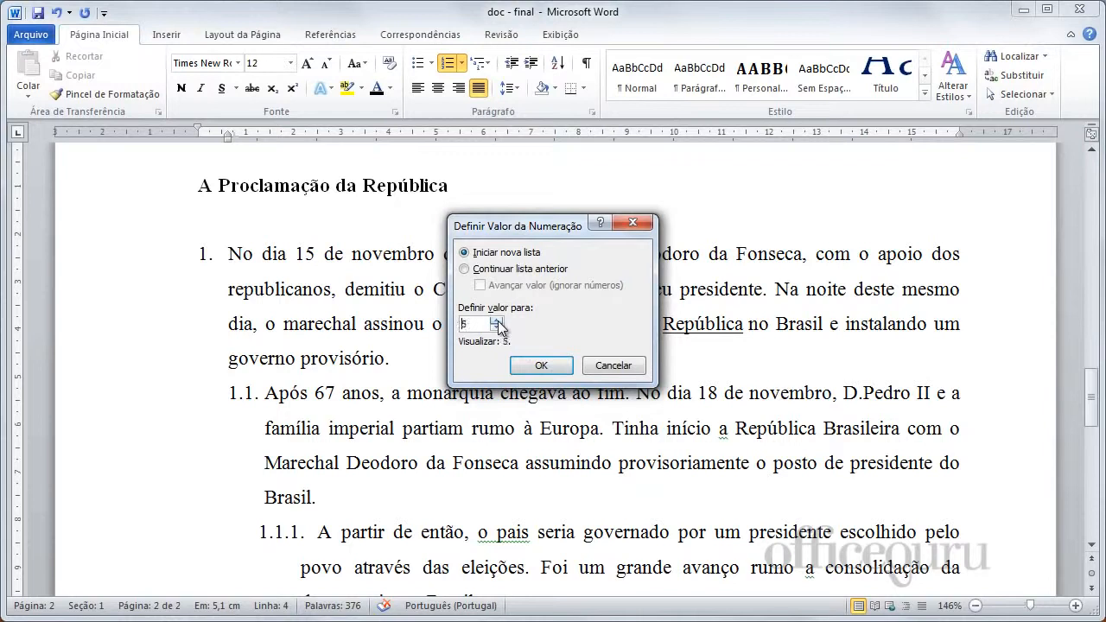
left_click(533, 366)
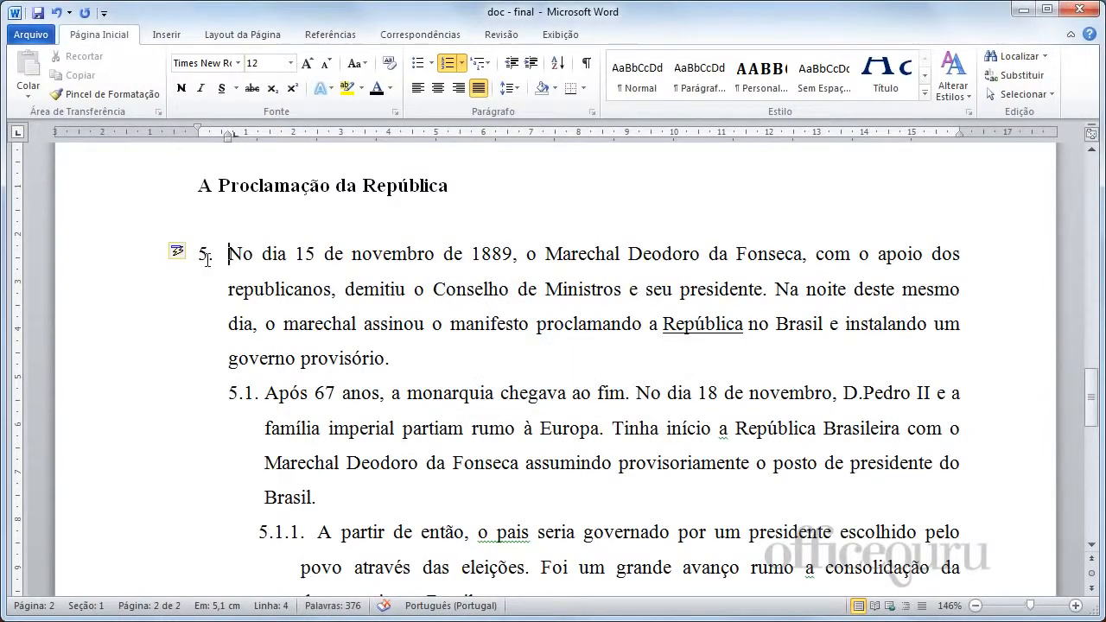